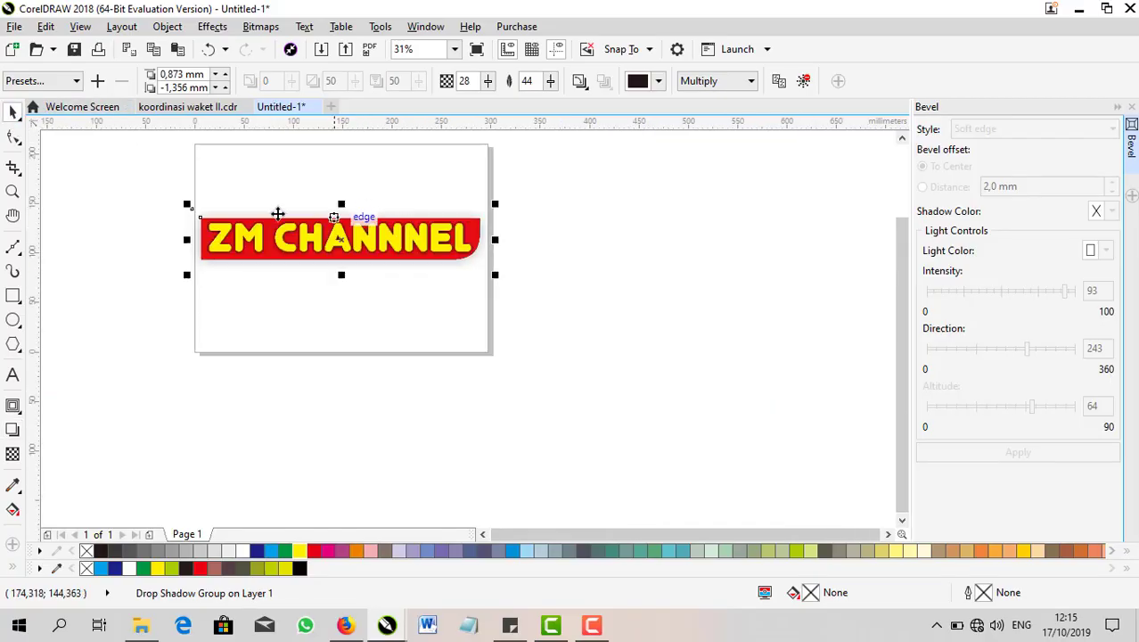
# - Scroll the CorelDRAW view up and down before switching to the Windows desktop
pyautogui.scroll(2, 280, 214)
pyautogui.scroll(2, 267, 201)
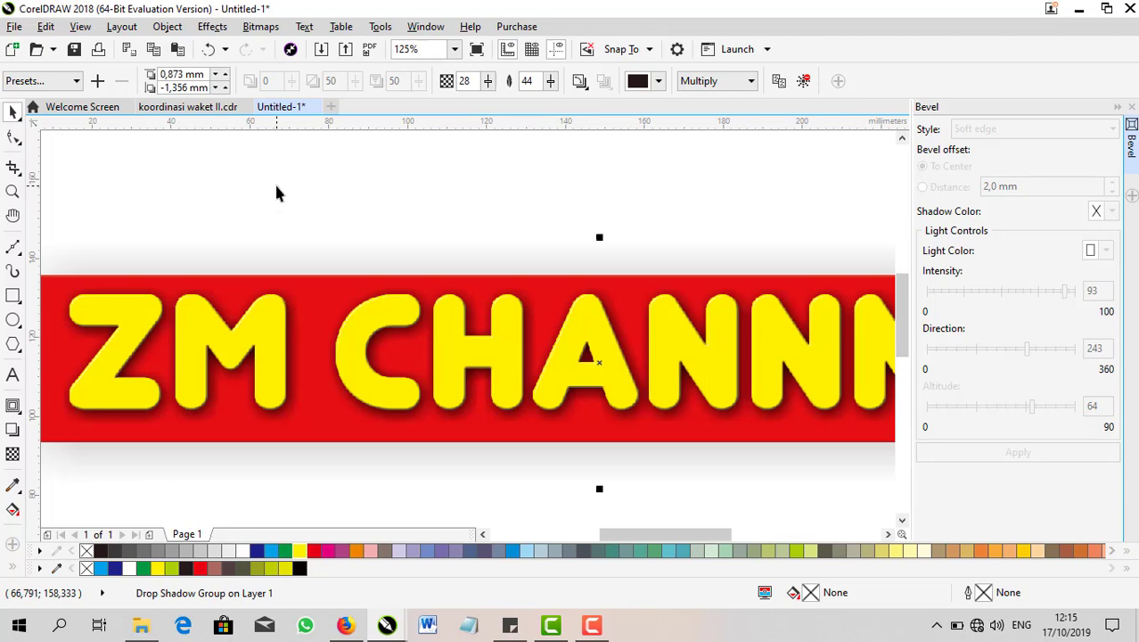
pyautogui.scroll(-2, 279, 193)
pyautogui.scroll(2, 318, 190)
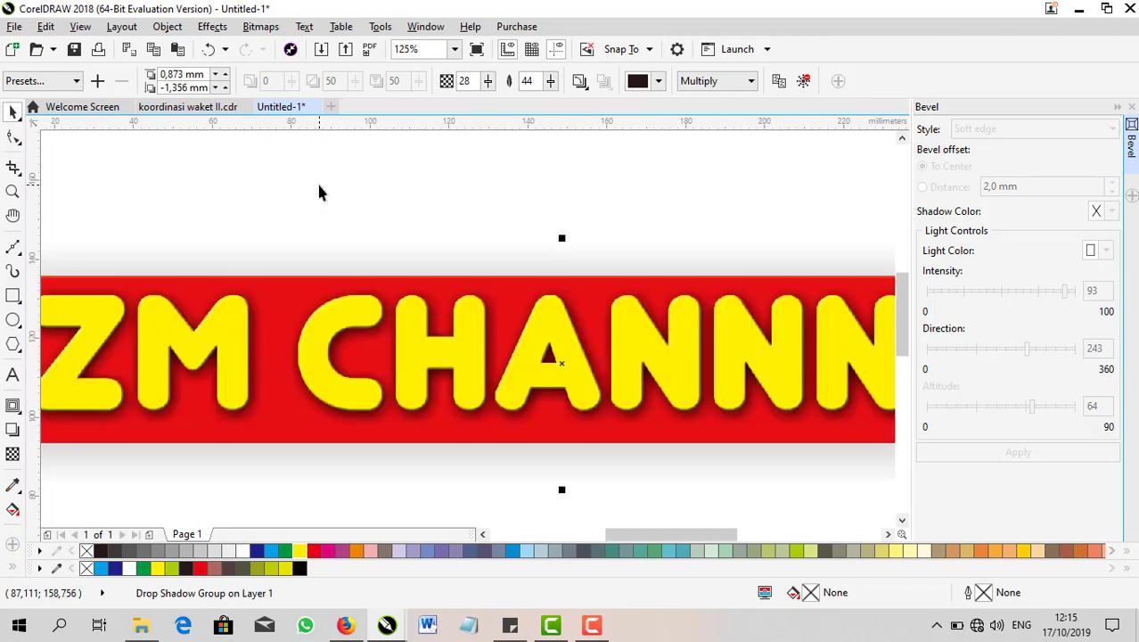
pyautogui.scroll(-2, 319, 191)
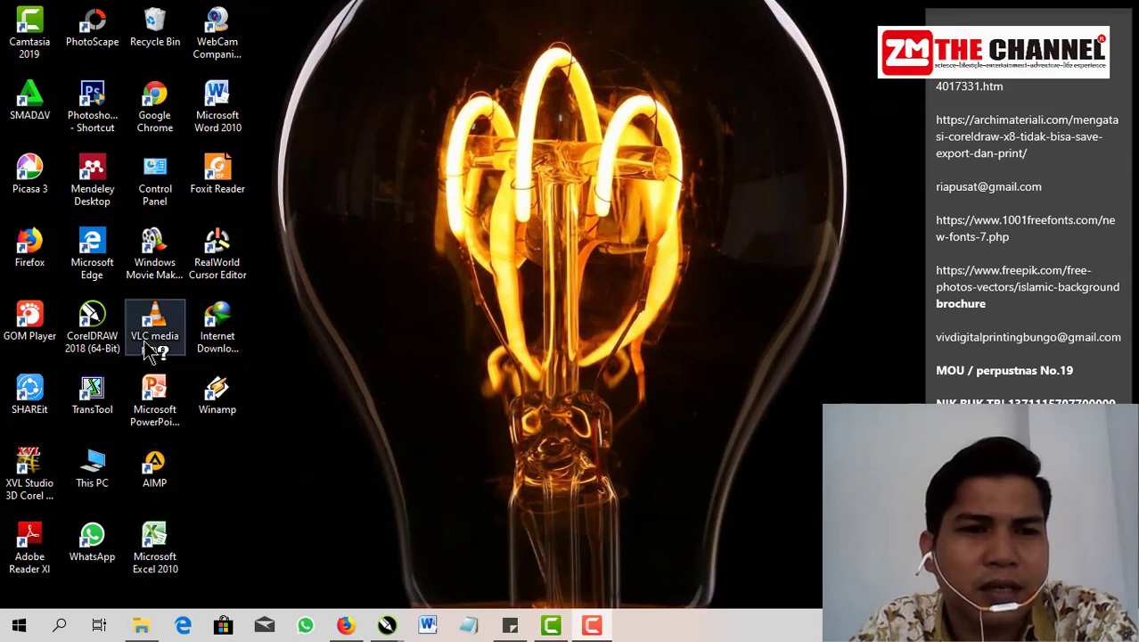
# - Dismiss the CorelDRAW desktop shortcut's menu and restore the Untitled-1 window
pyautogui.click(105, 345)
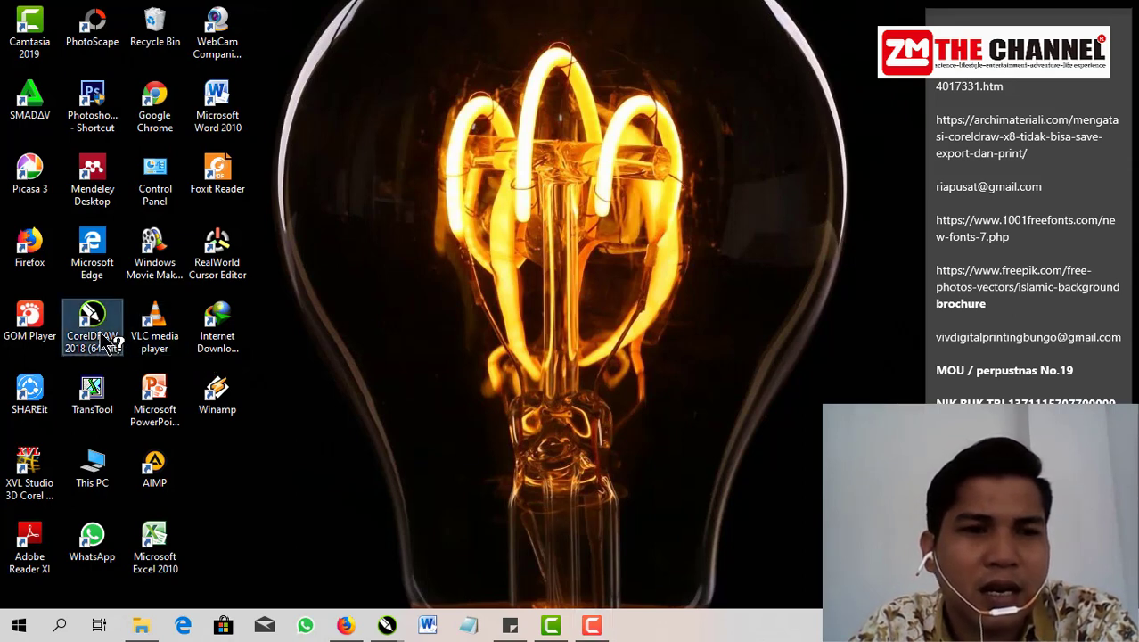
pyautogui.rightClick(104, 343)
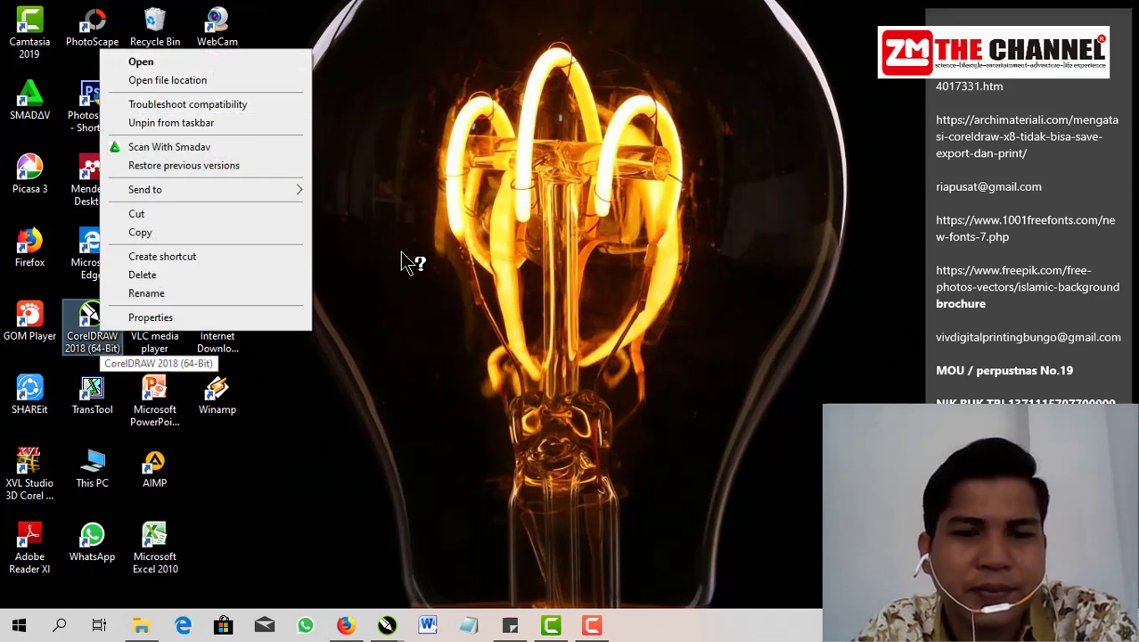
pyautogui.click(415, 295)
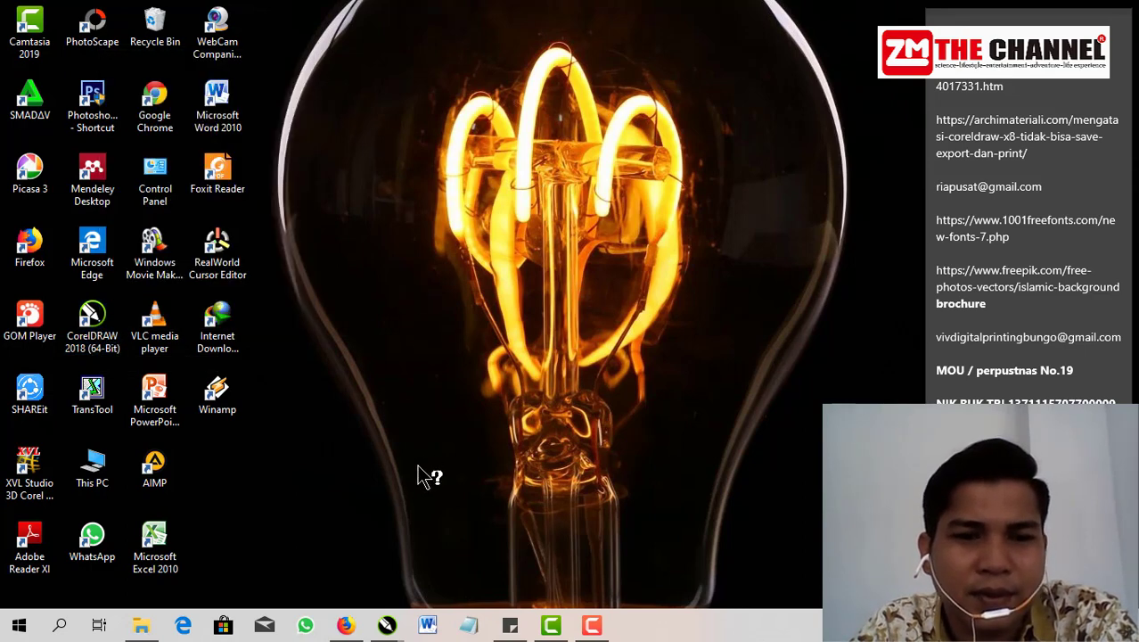
pyautogui.moveTo(386, 623)
pyautogui.click(416, 579)
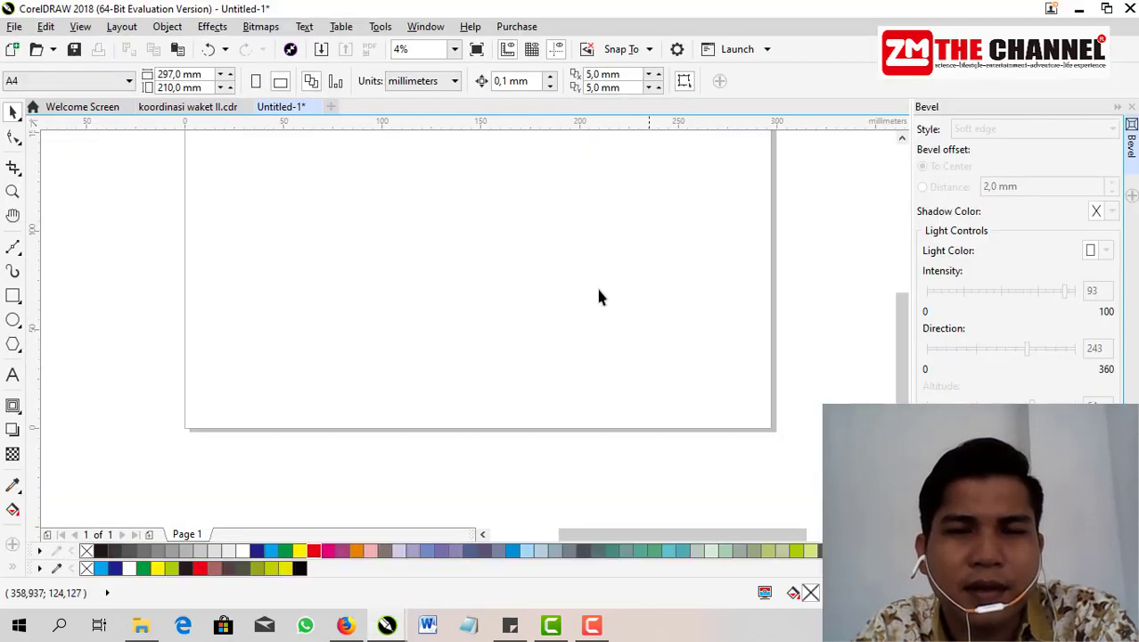
# - Check the paper size list and keep the page at A4 landscape, 297 × 210 mm
pyautogui.scroll(-1, 572, 354)
pyautogui.scroll(1, 577, 183)
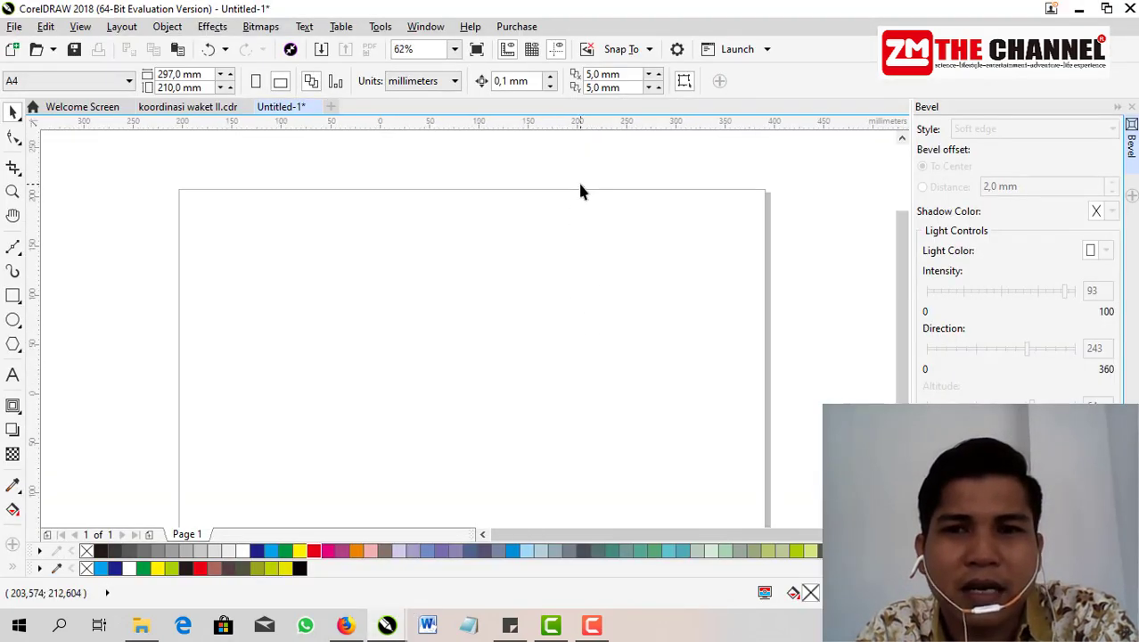
pyautogui.scroll(-1, 578, 183)
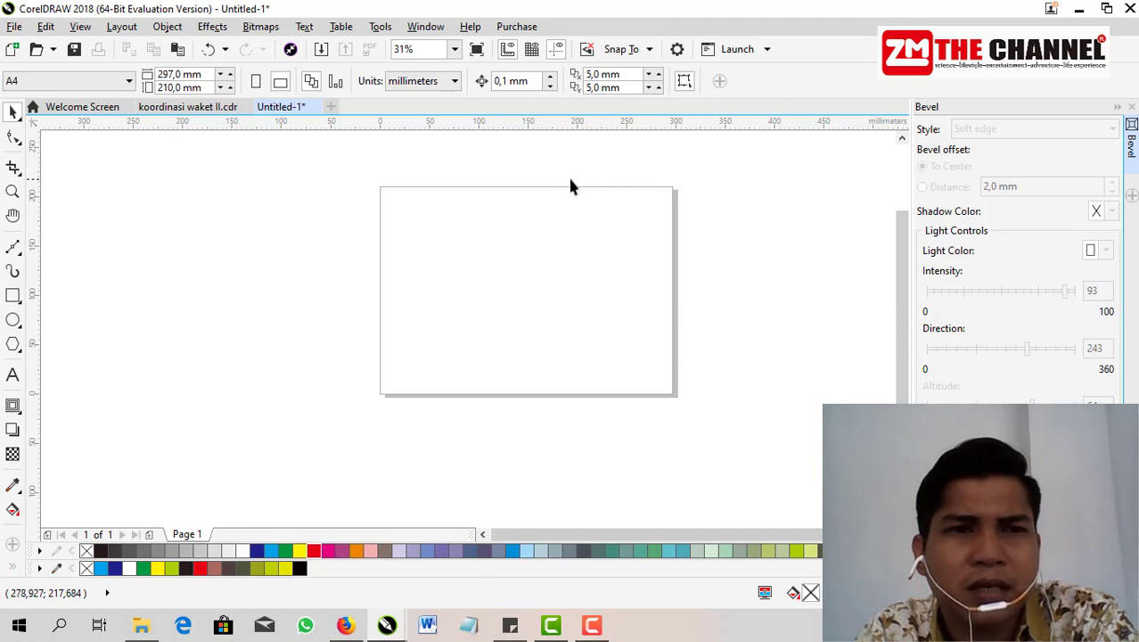
pyautogui.click(121, 81)
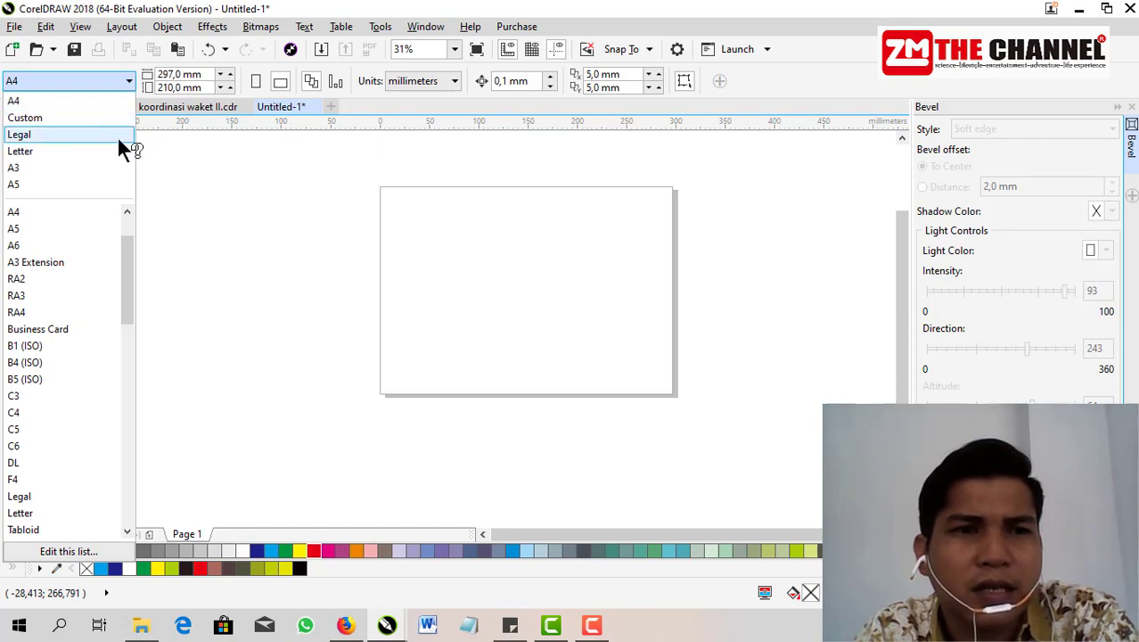
pyautogui.click(374, 227)
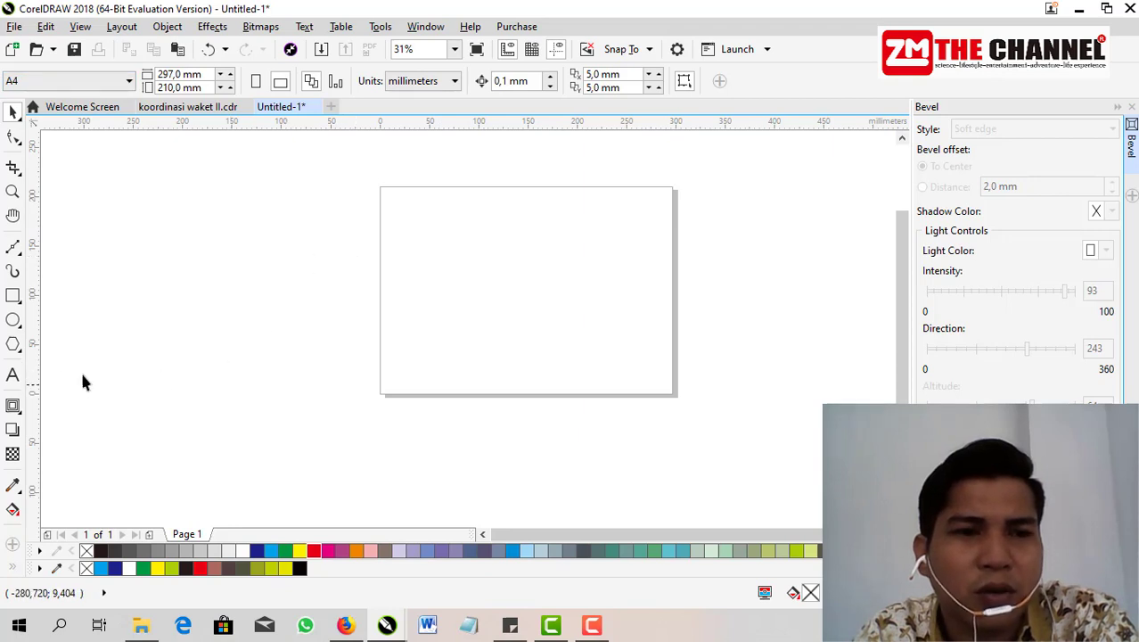
# - Type the bold artistic text 'ZM CHANNNEL' beside the page
pyautogui.click(12, 375)
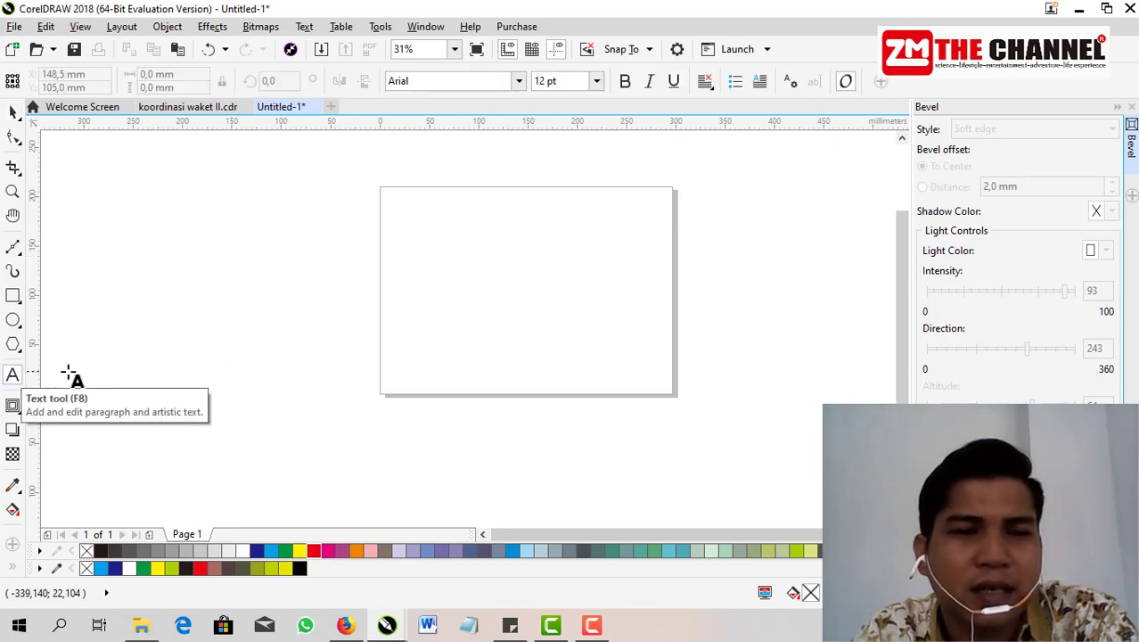
pyautogui.click(291, 296)
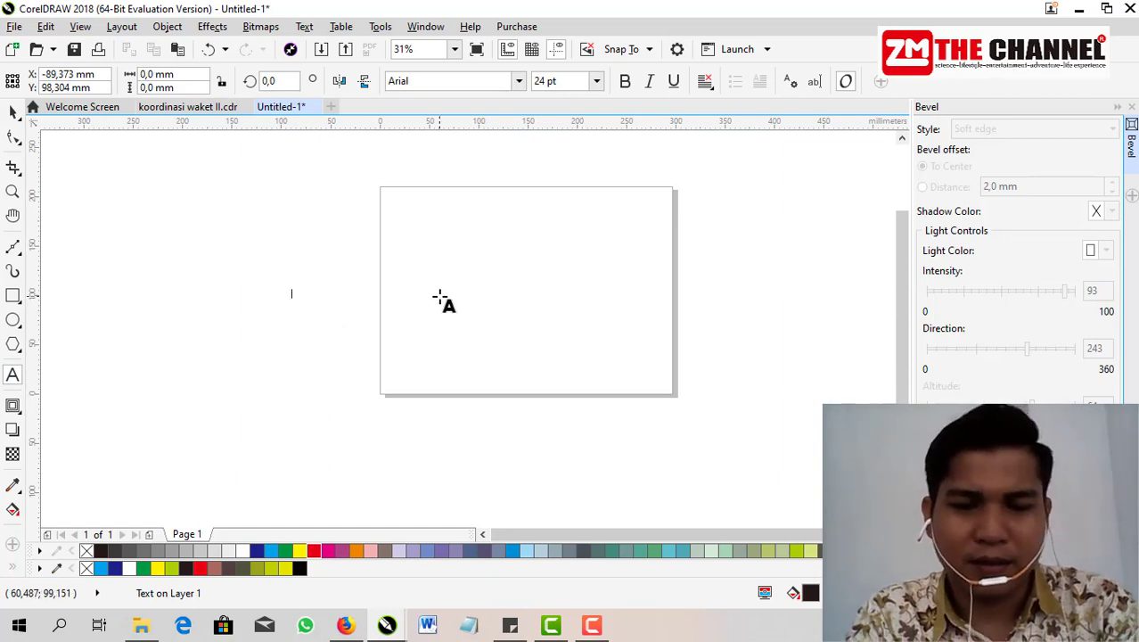
pyautogui.write('THE')
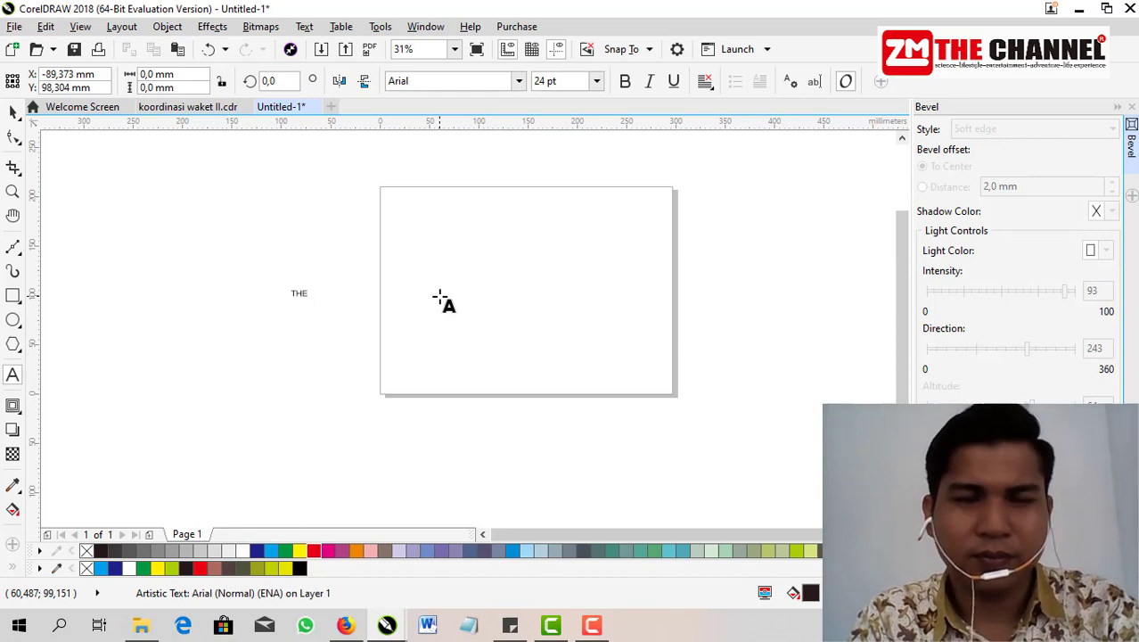
pyautogui.press('BackSpace')
pyautogui.press('BackSpace')
pyautogui.press('BackSpace')
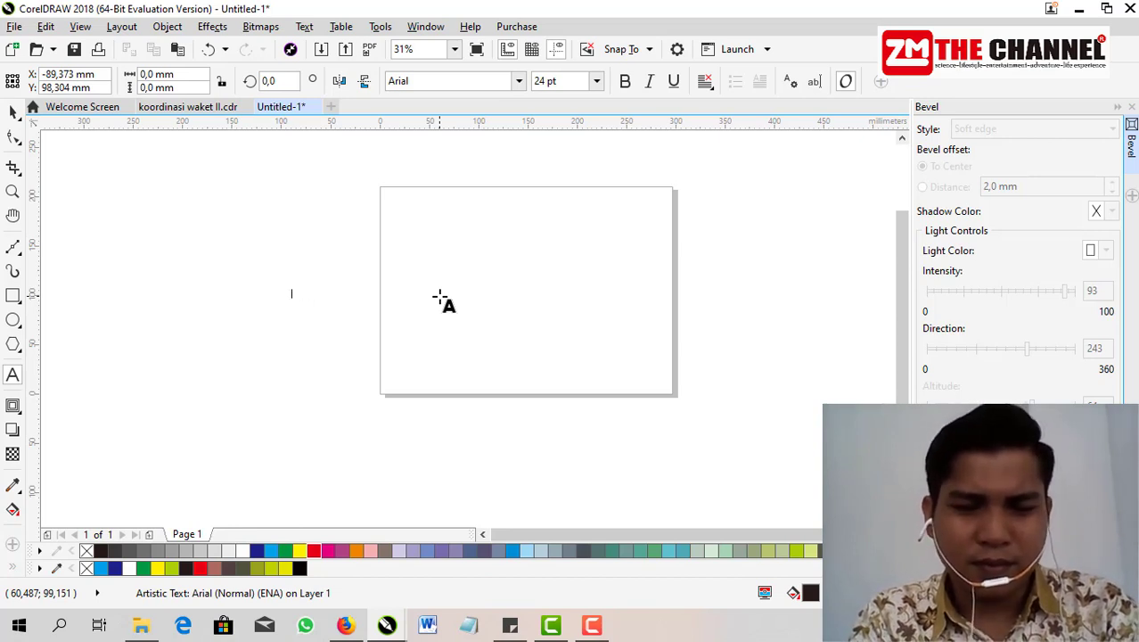
pyautogui.write('ZM')
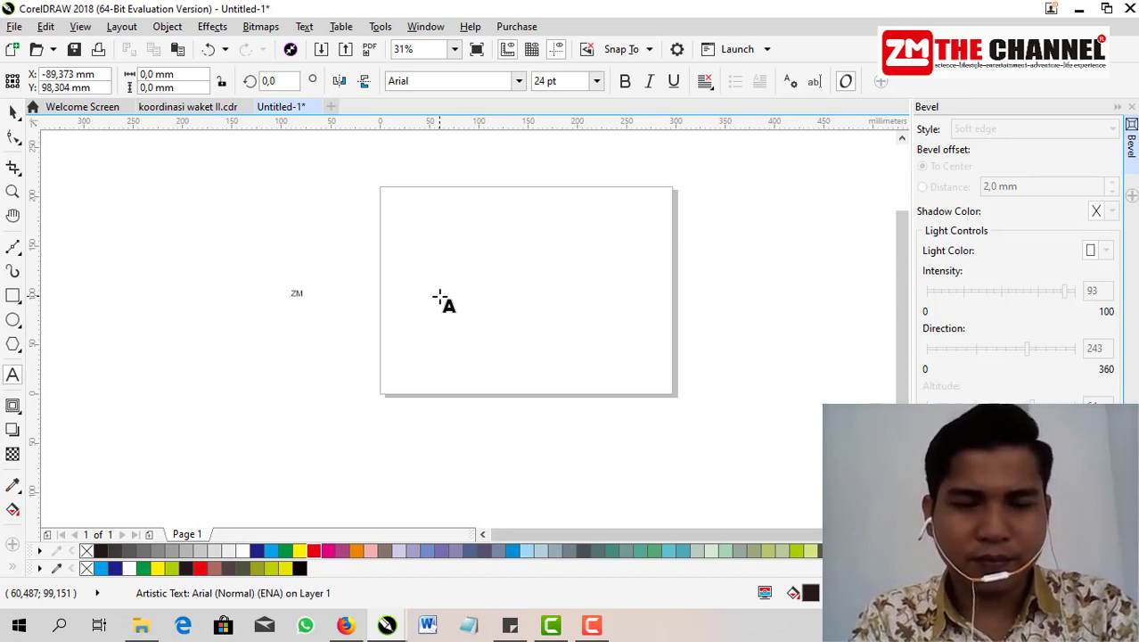
pyautogui.write(' CHANNEL')
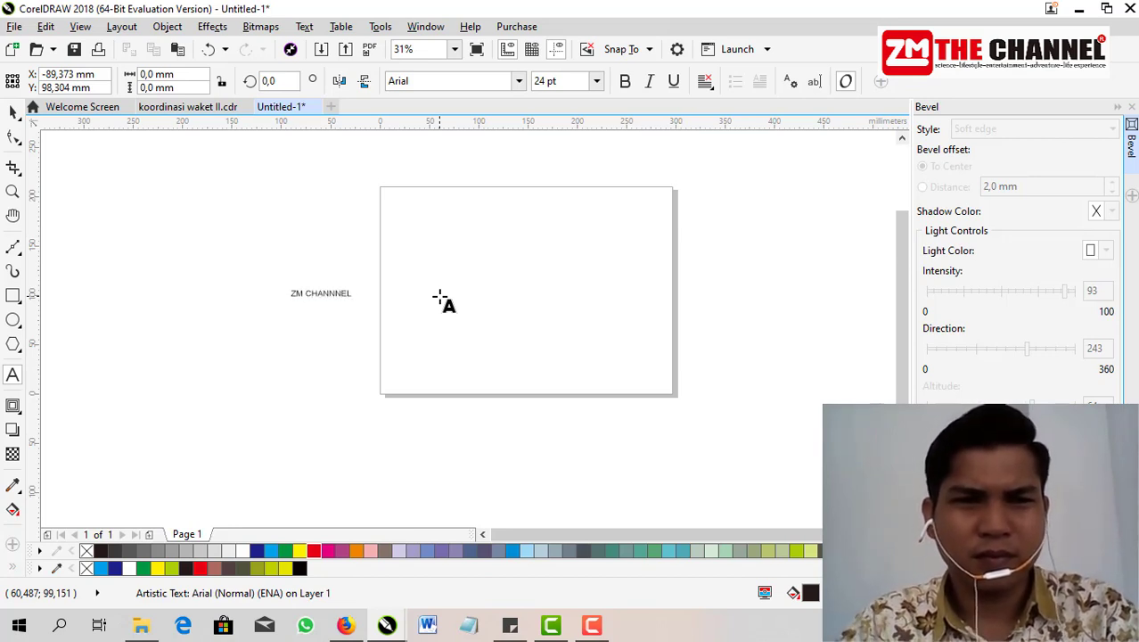
pyautogui.hotkey('ctrl', 'a')
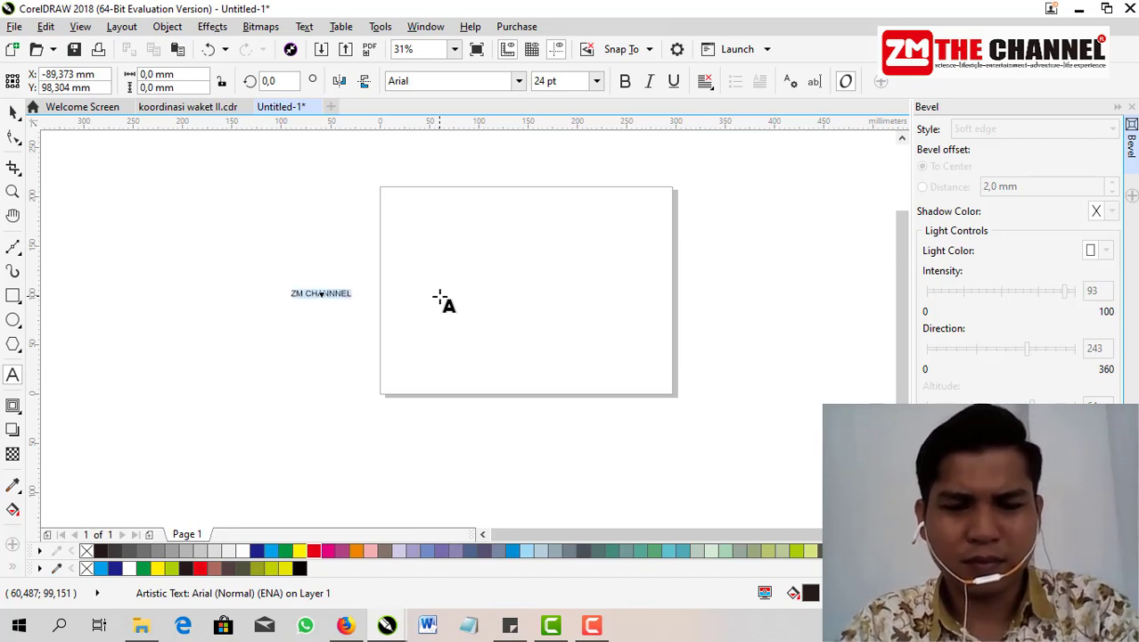
pyautogui.hotkey('ctrl', 'b')
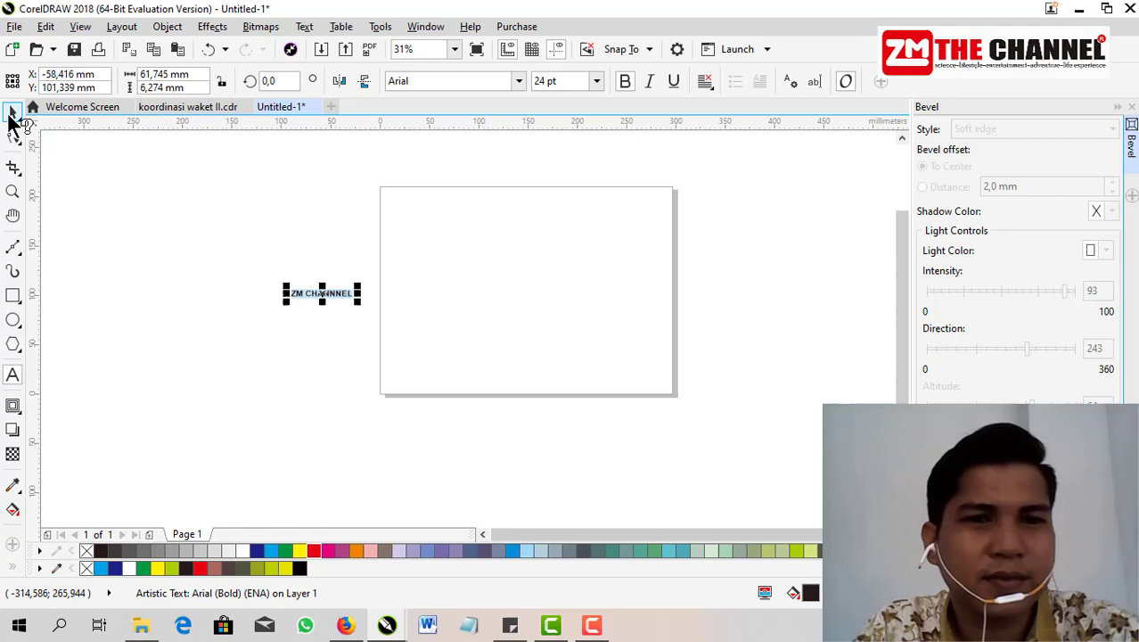
# - Enlarge the ZM CHANNNEL text and move it into the middle of the page
pyautogui.click(13, 112)
pyautogui.moveTo(358, 301); pyautogui.dragTo(477, 361)
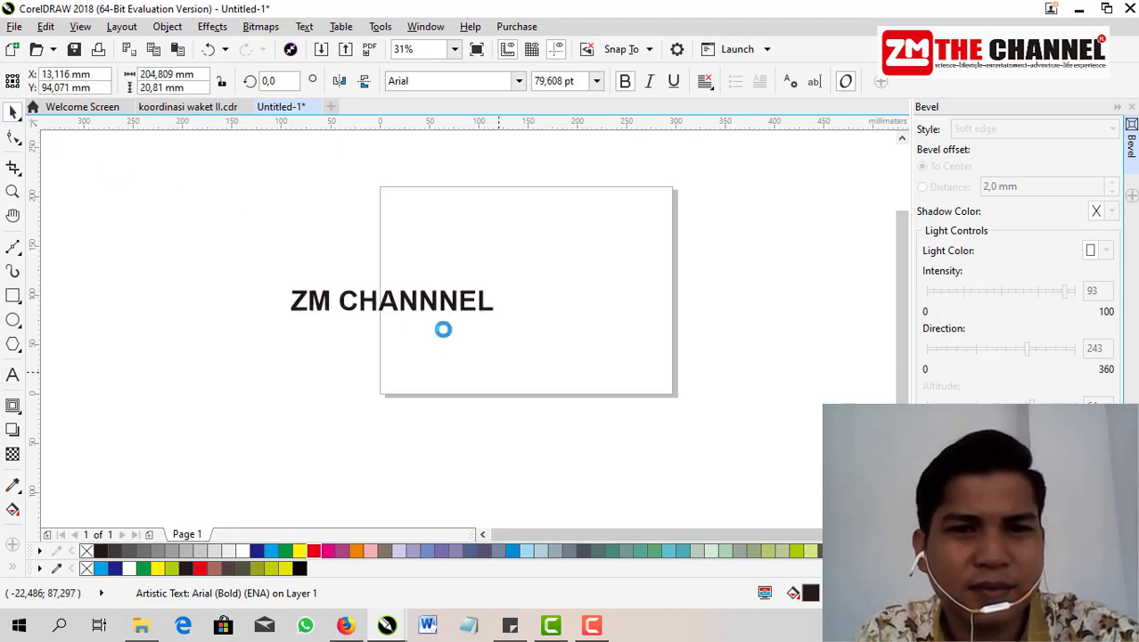
pyautogui.moveTo(426, 299); pyautogui.dragTo(554, 294)
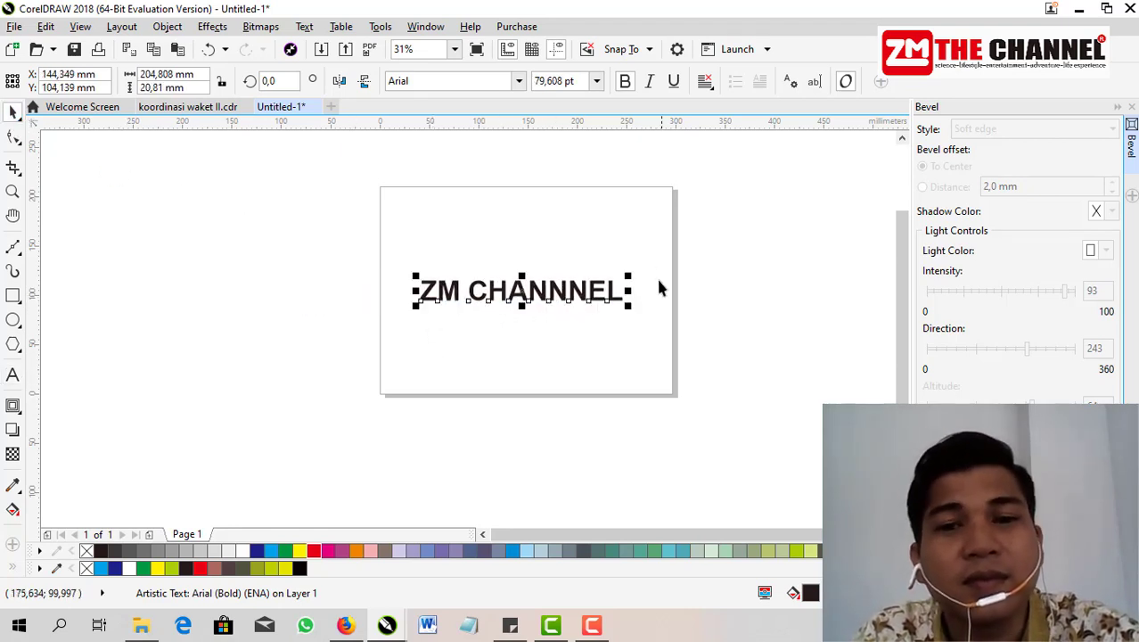
pyautogui.moveTo(628, 309); pyautogui.dragTo(642, 317)
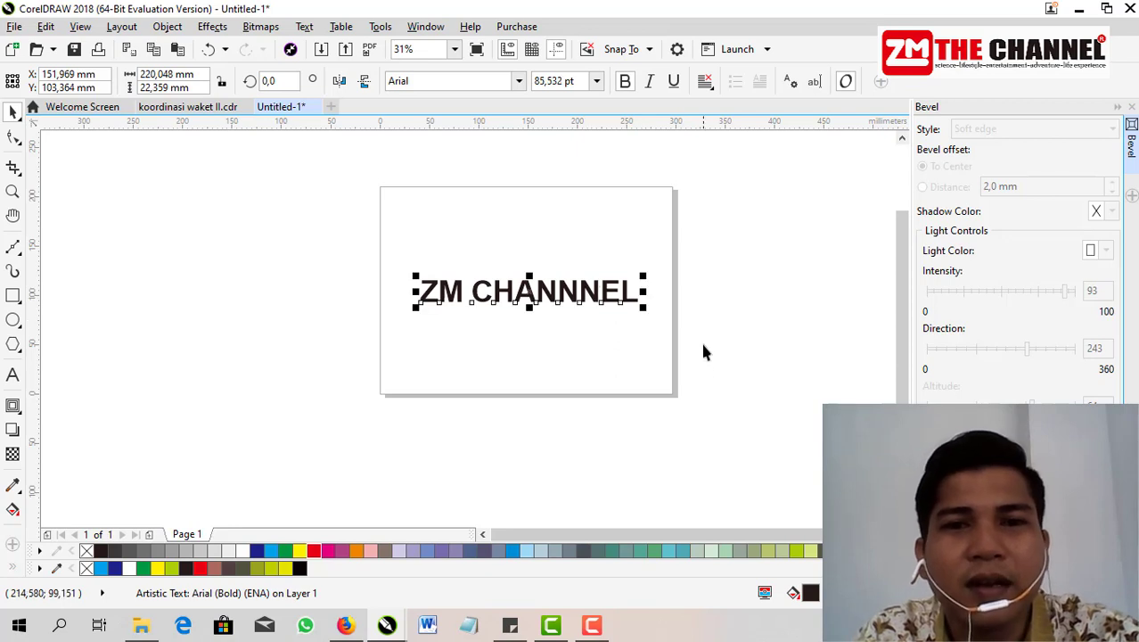
pyautogui.click(704, 351)
# - Change the heading font to Junegull, enlarge it and fine-tune its position
pyautogui.click(606, 297)
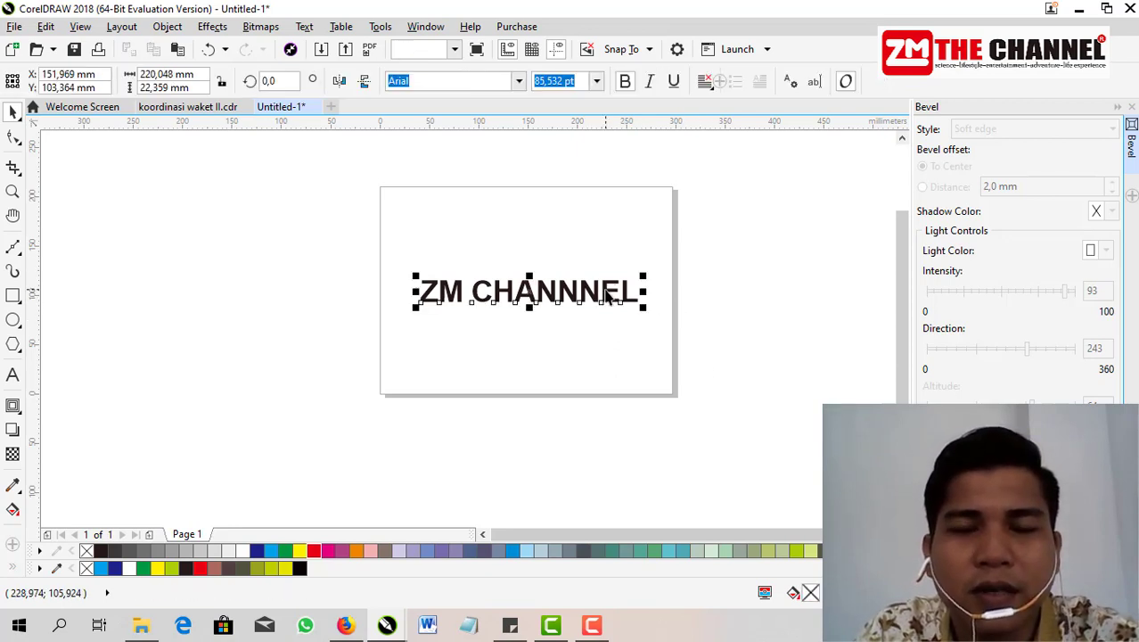
pyautogui.click(516, 82)
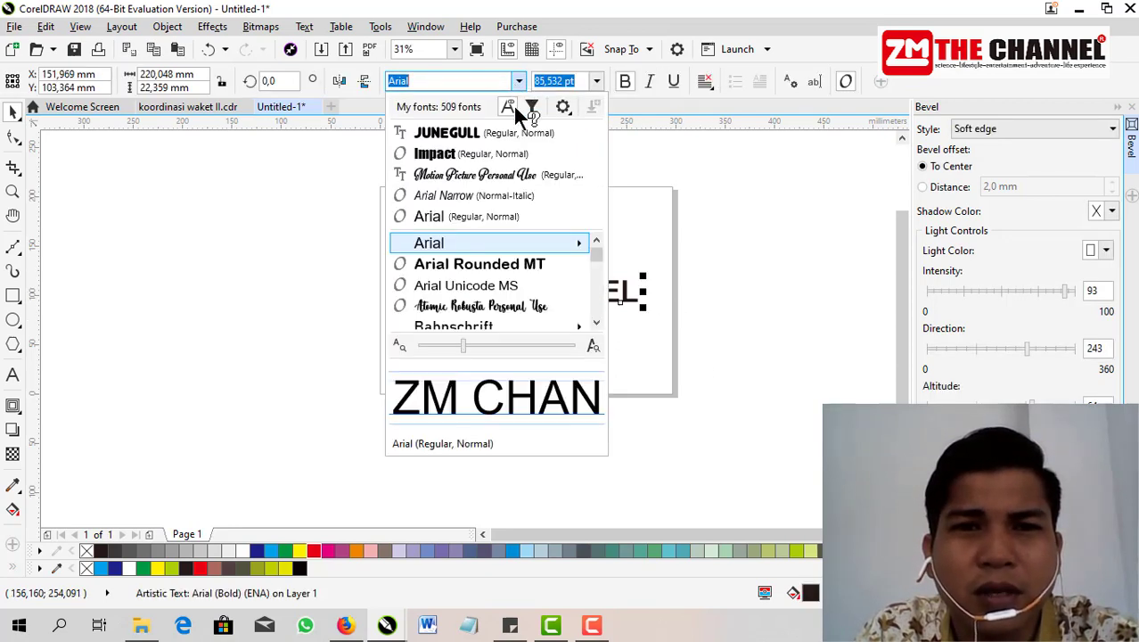
pyautogui.click(513, 135)
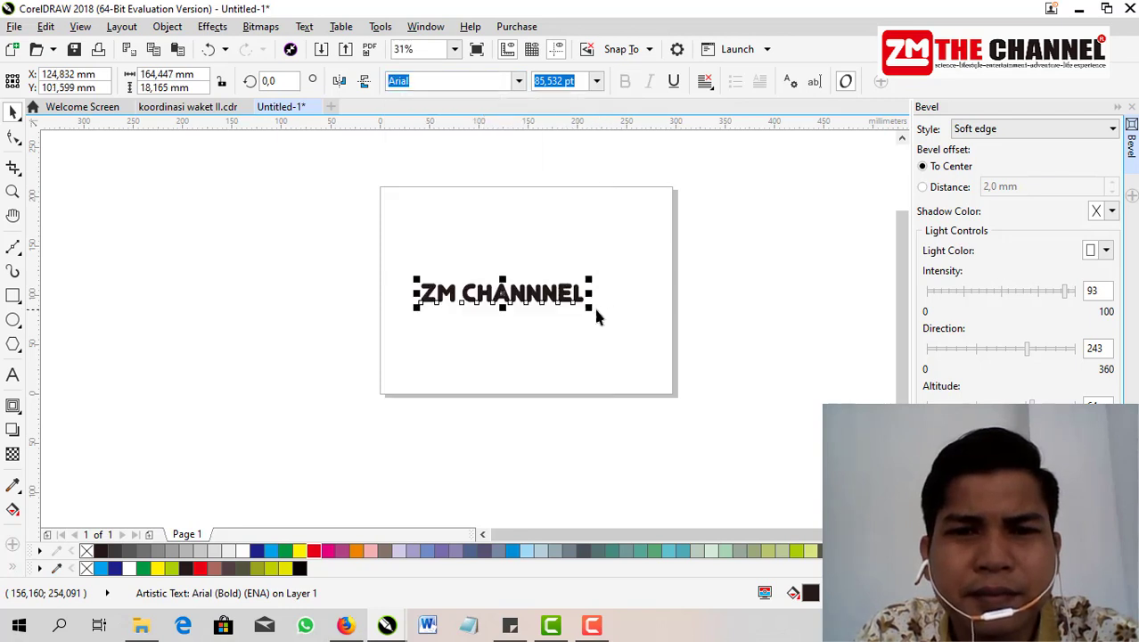
pyautogui.moveTo(593, 306); pyautogui.dragTo(659, 356)
pyautogui.moveTo(620, 311); pyautogui.dragTo(612, 303)
pyautogui.click(454, 316)
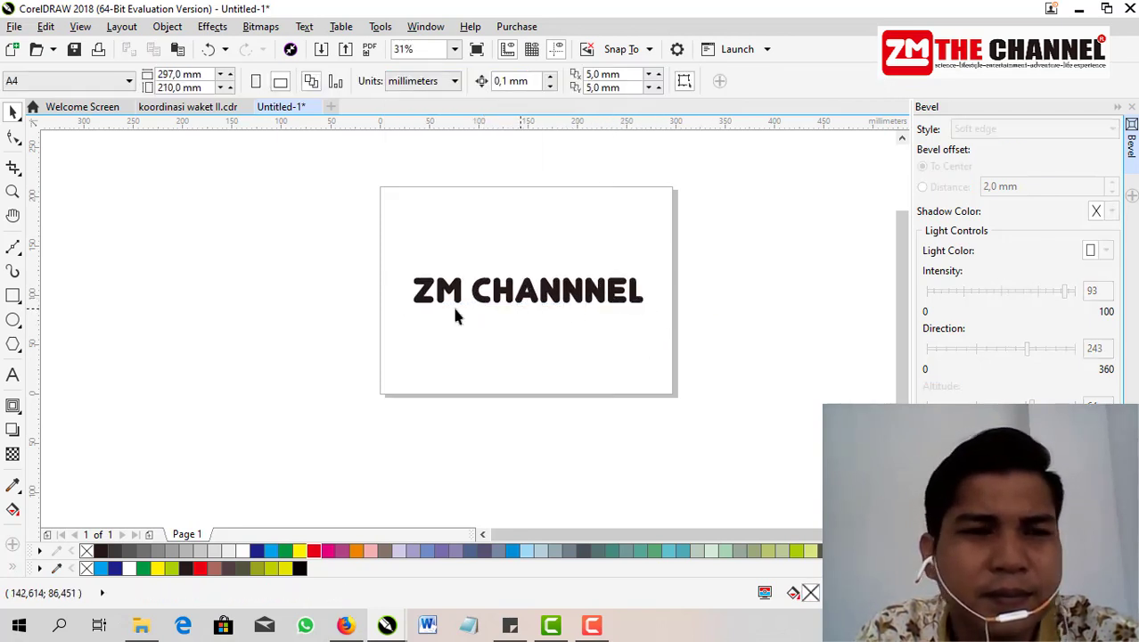
# - Draw a rectangle above the heading and fit it to the page width
pyautogui.click(12, 297)
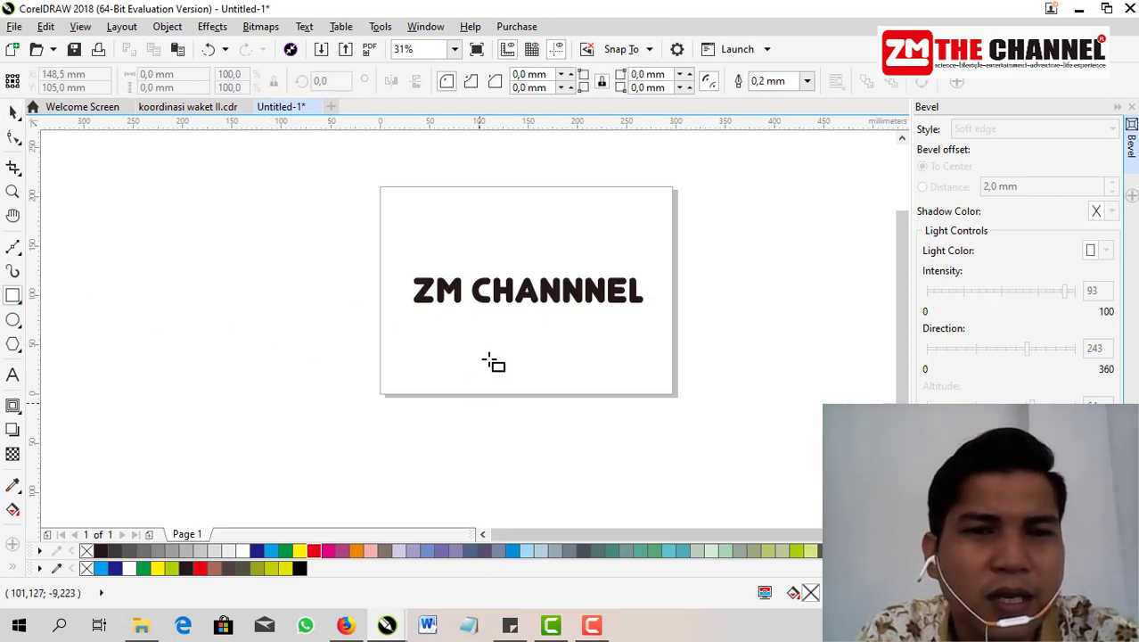
pyautogui.moveTo(368, 220)
pyautogui.mouseDown()
pyautogui.moveTo(565, 268)
pyautogui.moveTo(710, 275)
pyautogui.moveTo(682, 245)
pyautogui.mouseUp()
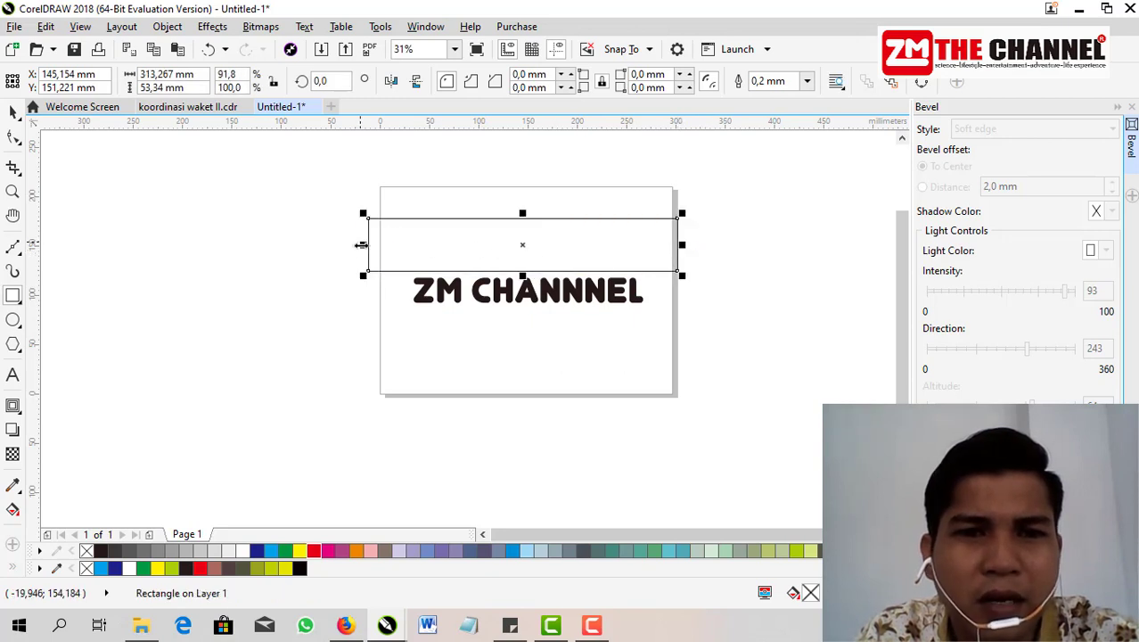
pyautogui.moveTo(363, 244); pyautogui.dragTo(376, 250)
pyautogui.moveTo(680, 246); pyautogui.dragTo(673, 246)
pyautogui.click(733, 275)
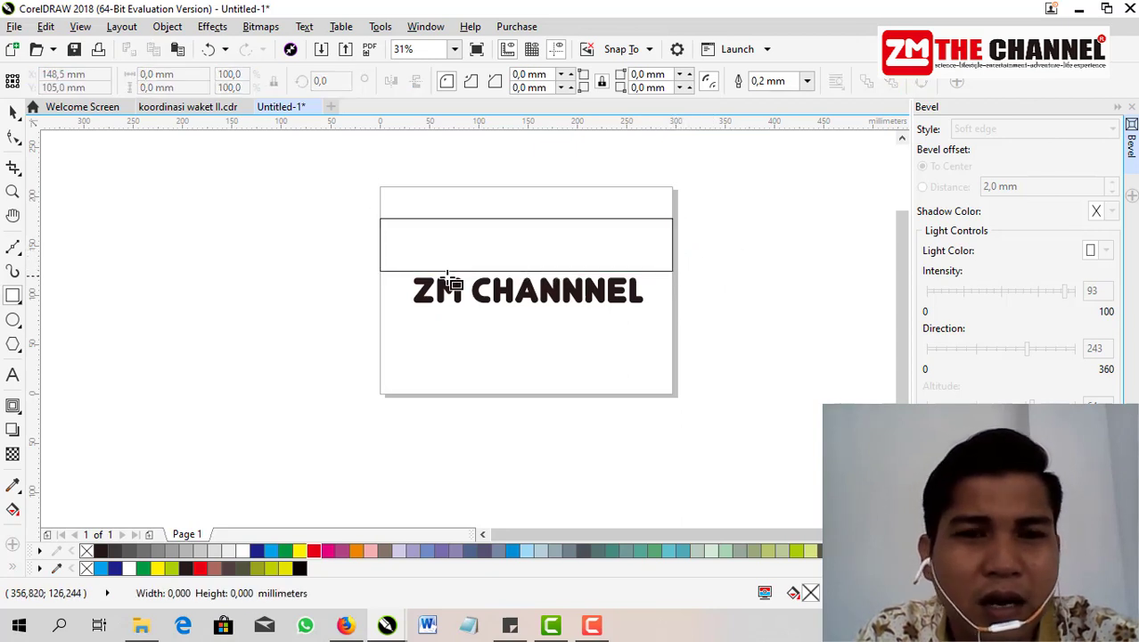
# - Fill the rectangle red, colour the text yellow, and enlarge the rectangle over the text
pyautogui.click(515, 253)
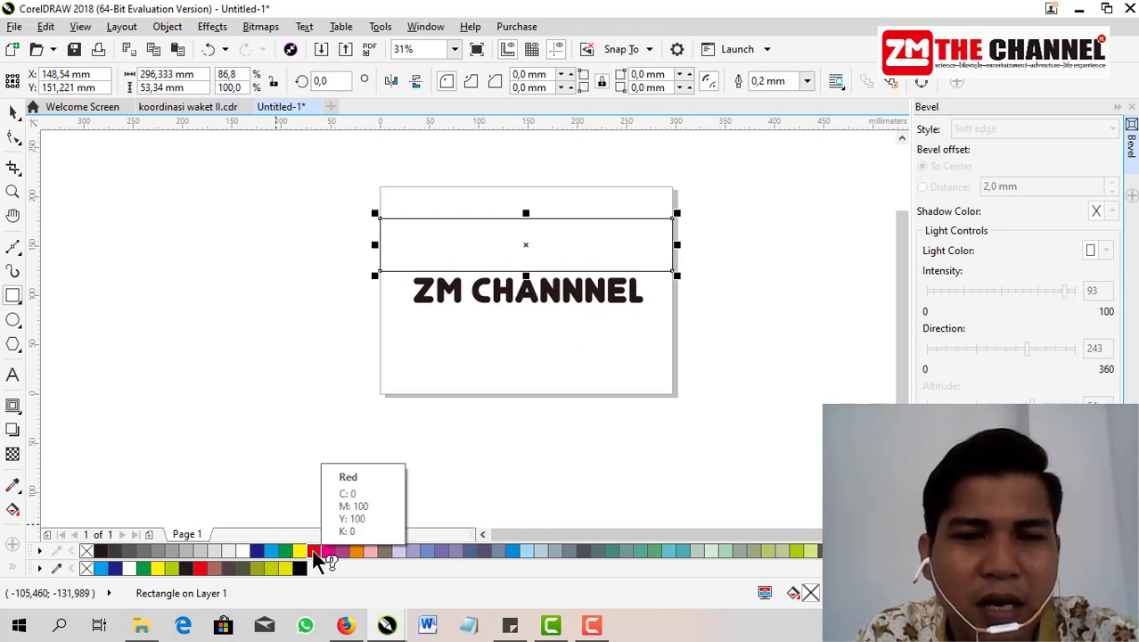
pyautogui.click(313, 553)
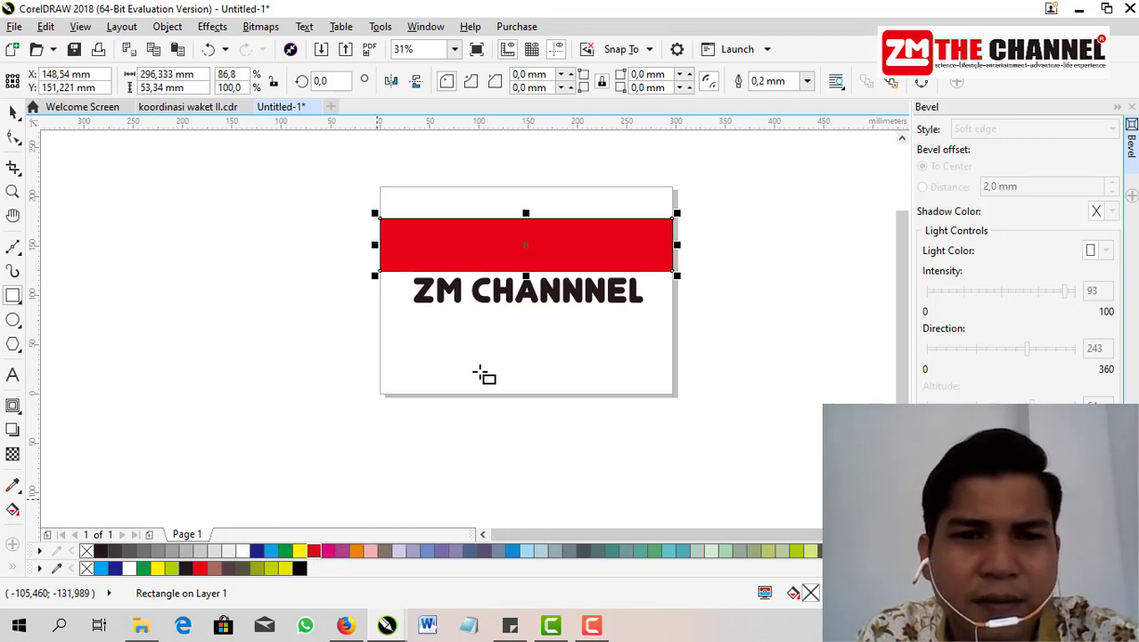
pyautogui.click(447, 310)
pyautogui.click(442, 292)
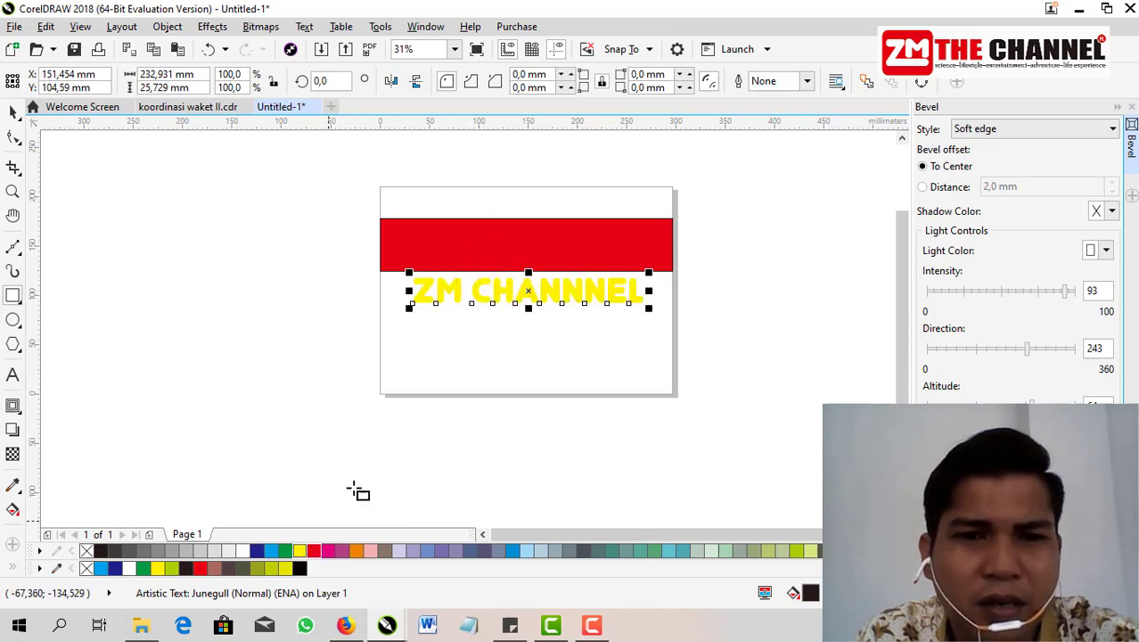
pyautogui.click(12, 111)
pyautogui.click(529, 271)
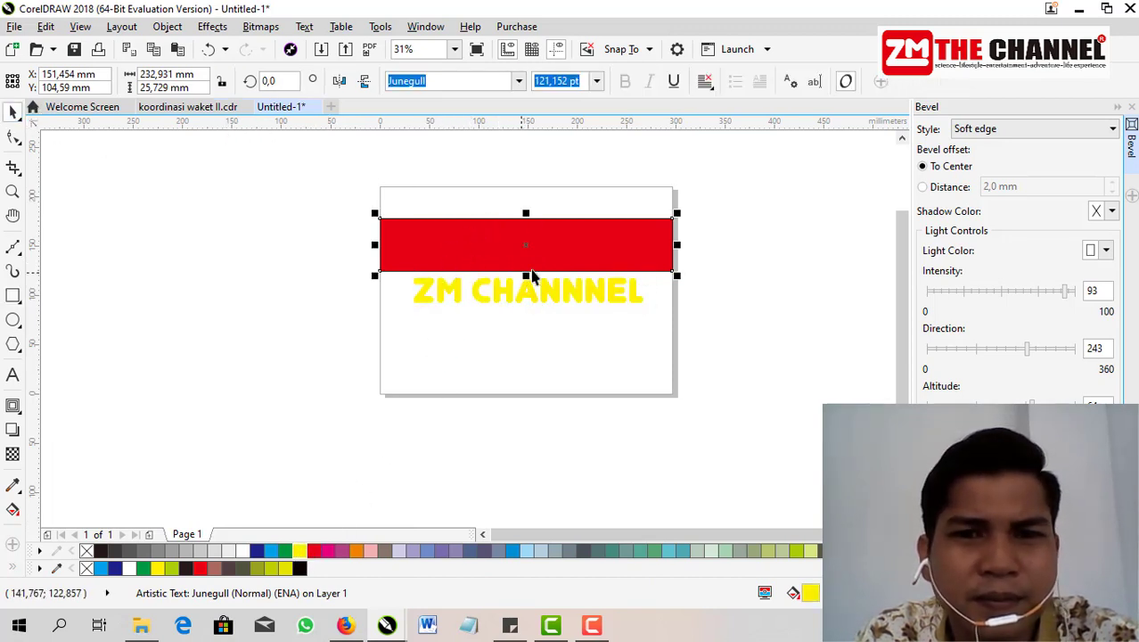
pyautogui.scroll(2, 565, 259)
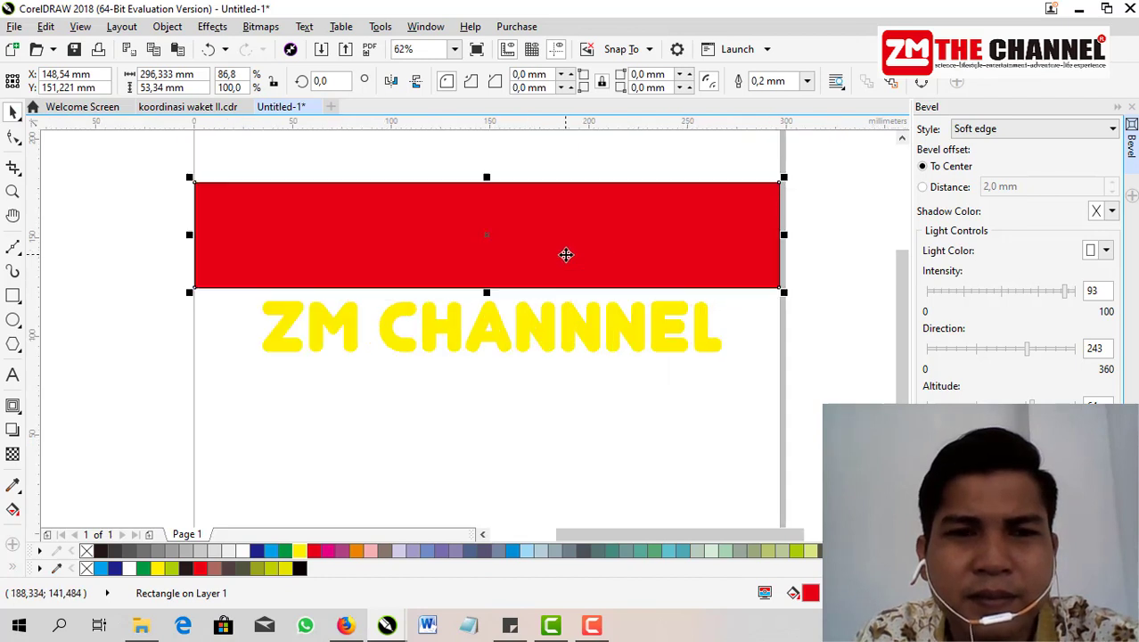
pyautogui.moveTo(783, 292); pyautogui.dragTo(722, 374)
pyautogui.click(722, 374)
# - Bring the text in front of the banner, scale it to about 138.5 pt and centre it
pyautogui.moveTo(94, 201); pyautogui.dragTo(791, 425)
pyautogui.hotkey('shift', 'pageup')
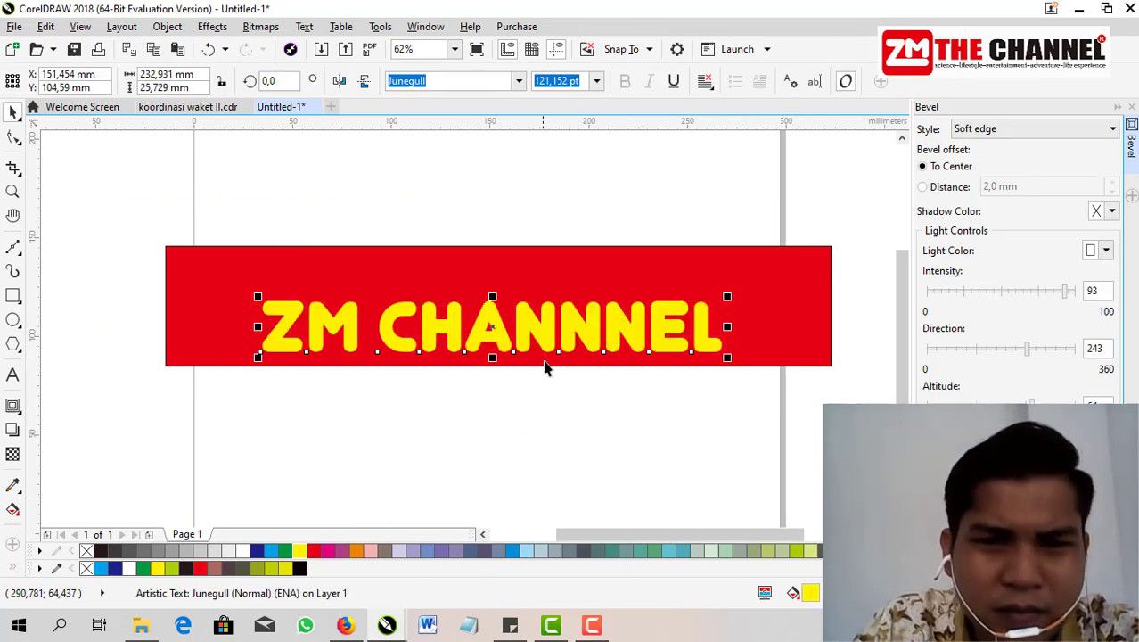
pyautogui.moveTo(540, 331); pyautogui.dragTo(514, 303)
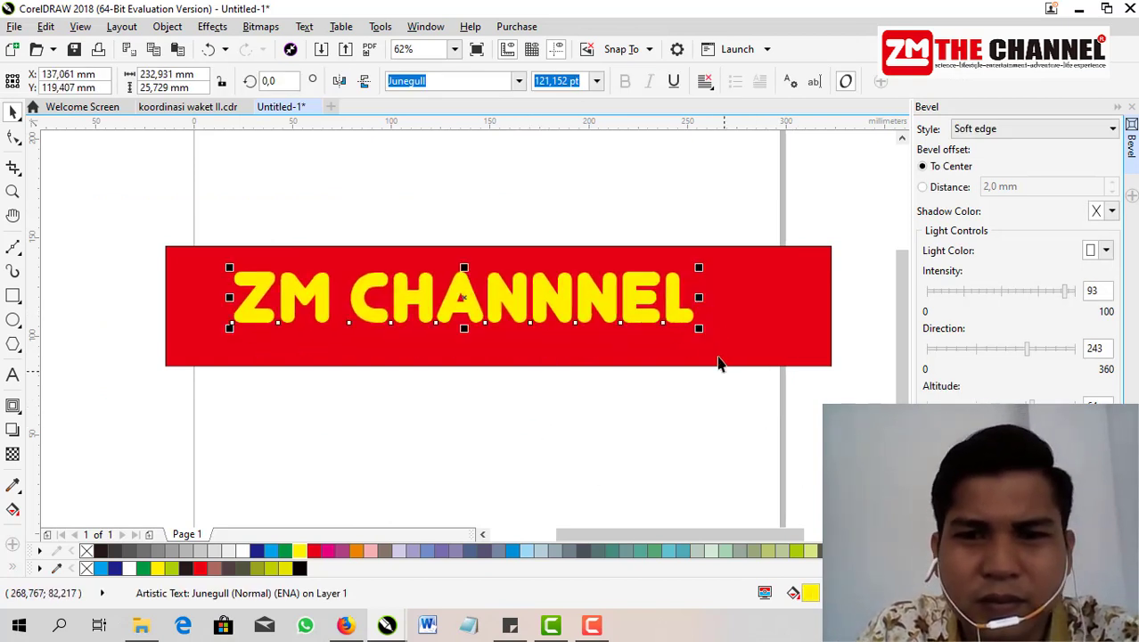
pyautogui.moveTo(699, 327); pyautogui.dragTo(740, 364)
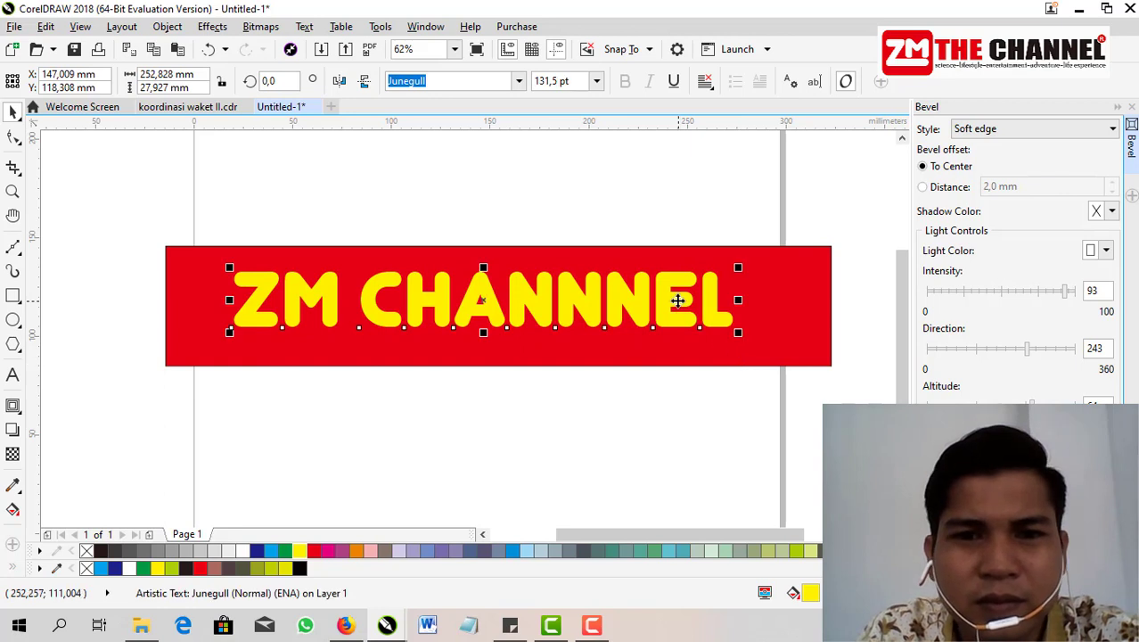
pyautogui.moveTo(677, 300); pyautogui.dragTo(640, 312)
pyautogui.moveTo(718, 338); pyautogui.dragTo(739, 354)
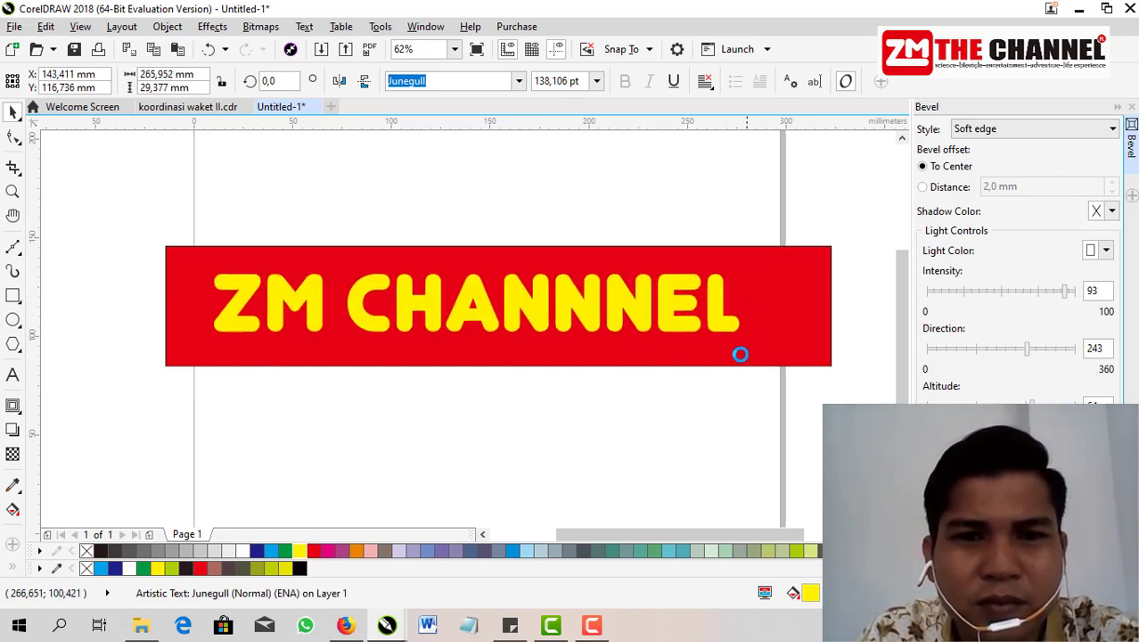
pyautogui.moveTo(687, 301); pyautogui.dragTo(686, 301)
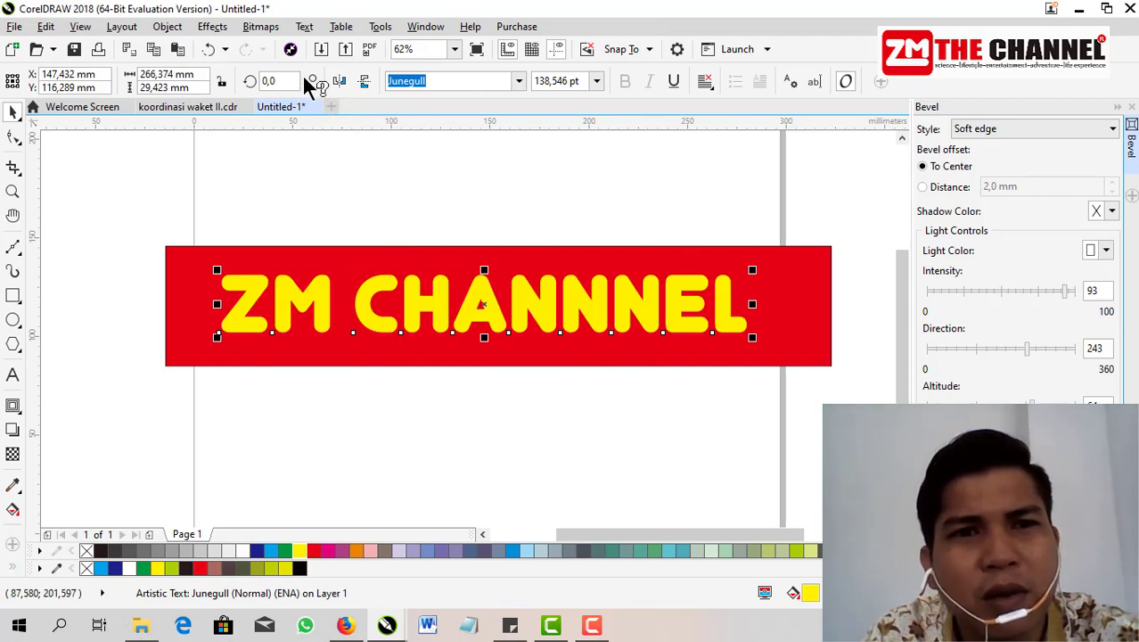
# - Convert the yellow text to a 1200 dpi CMYK bitmap with anti-aliasing and transparent background
pyautogui.click(273, 32)
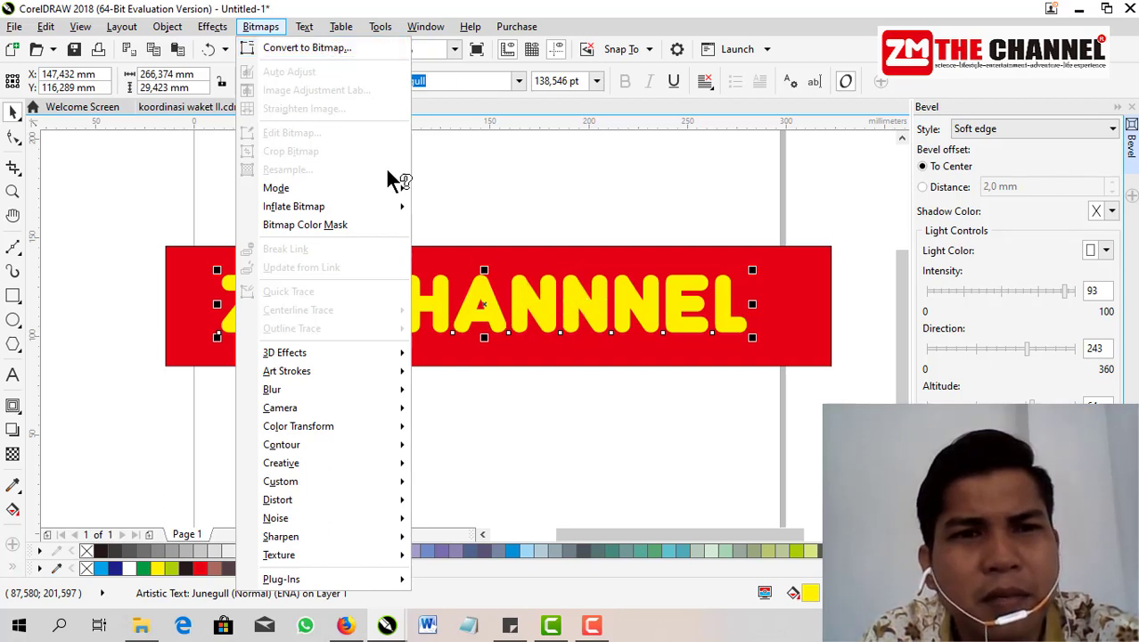
pyautogui.click(498, 169)
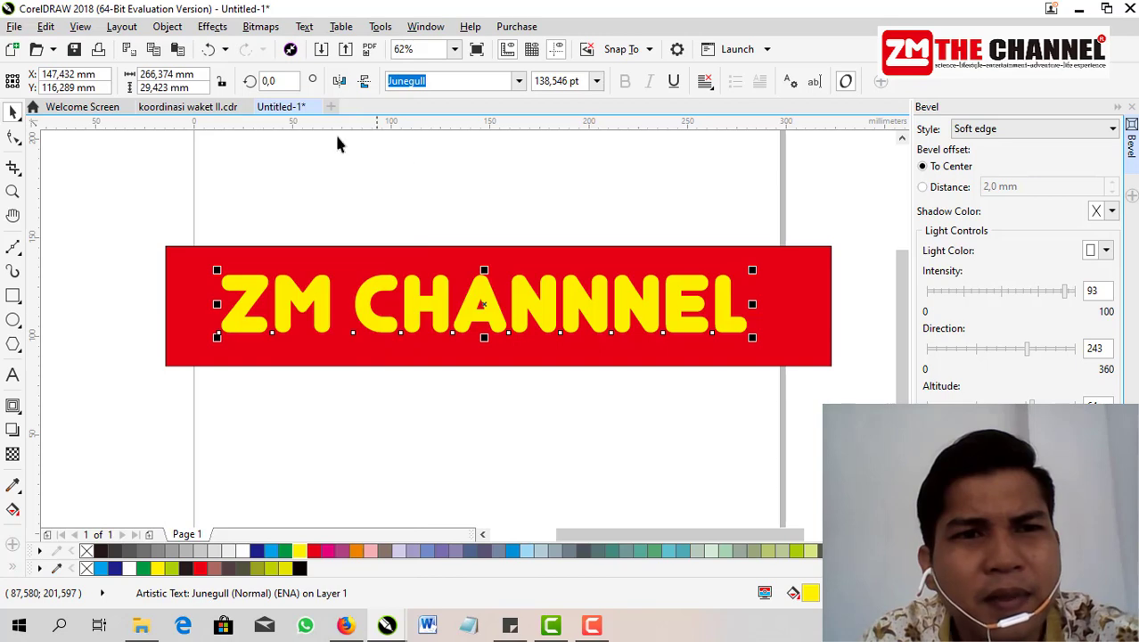
pyautogui.click(261, 26)
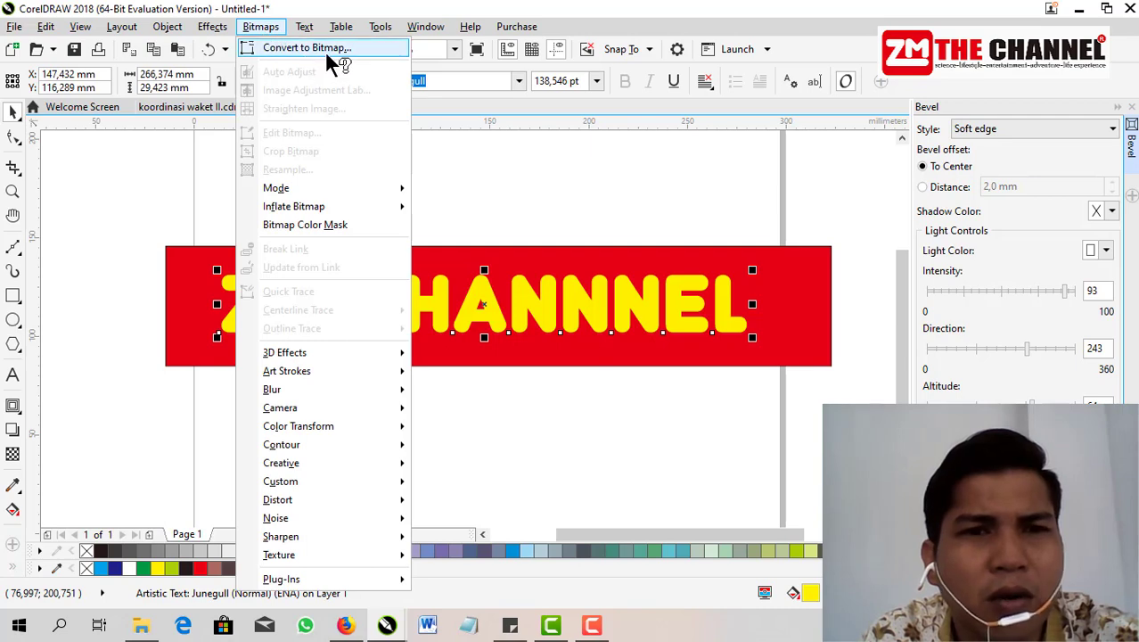
pyautogui.click(334, 48)
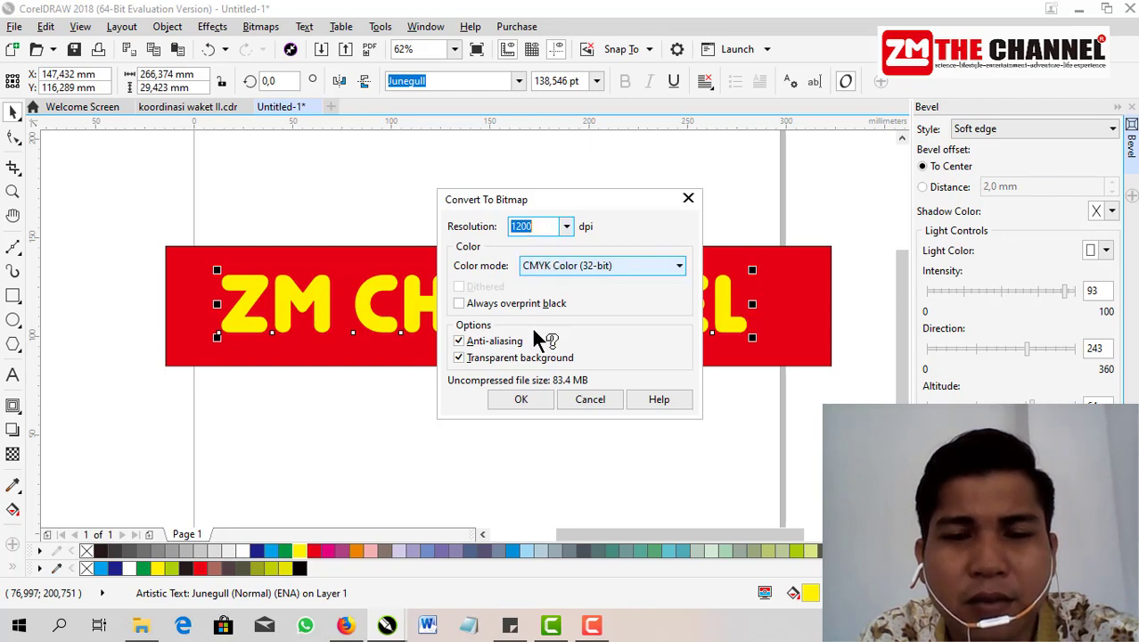
pyautogui.click(538, 401)
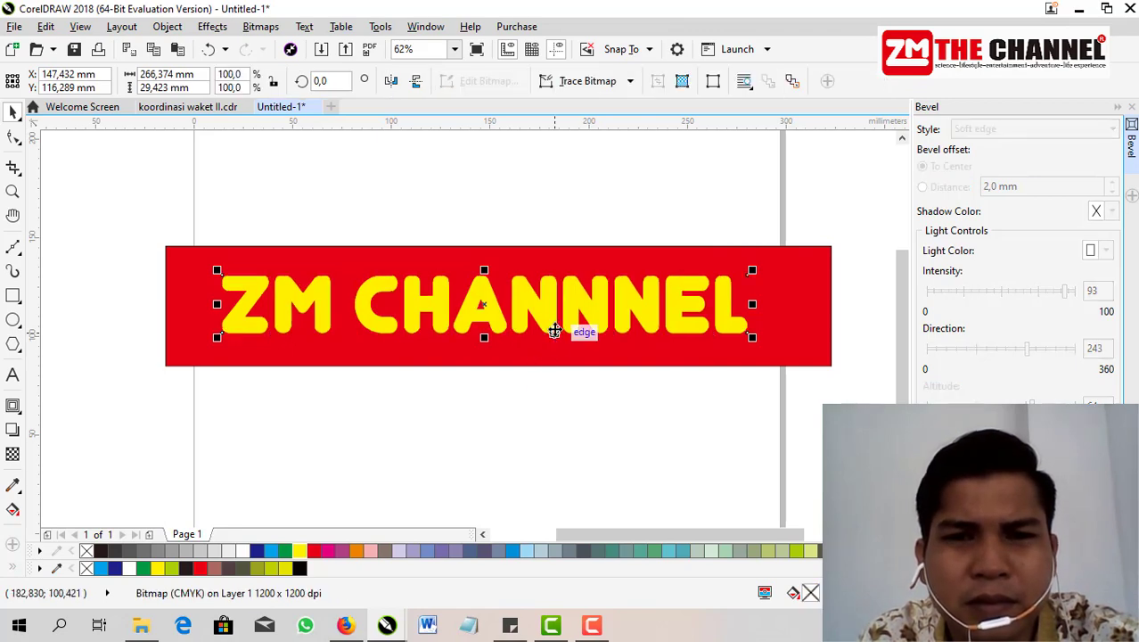
# - Inspect the ZM CHANNNEL bitmap up close, then display the Bitmaps Texture effects submenu
pyautogui.scroll(5, 555, 298)
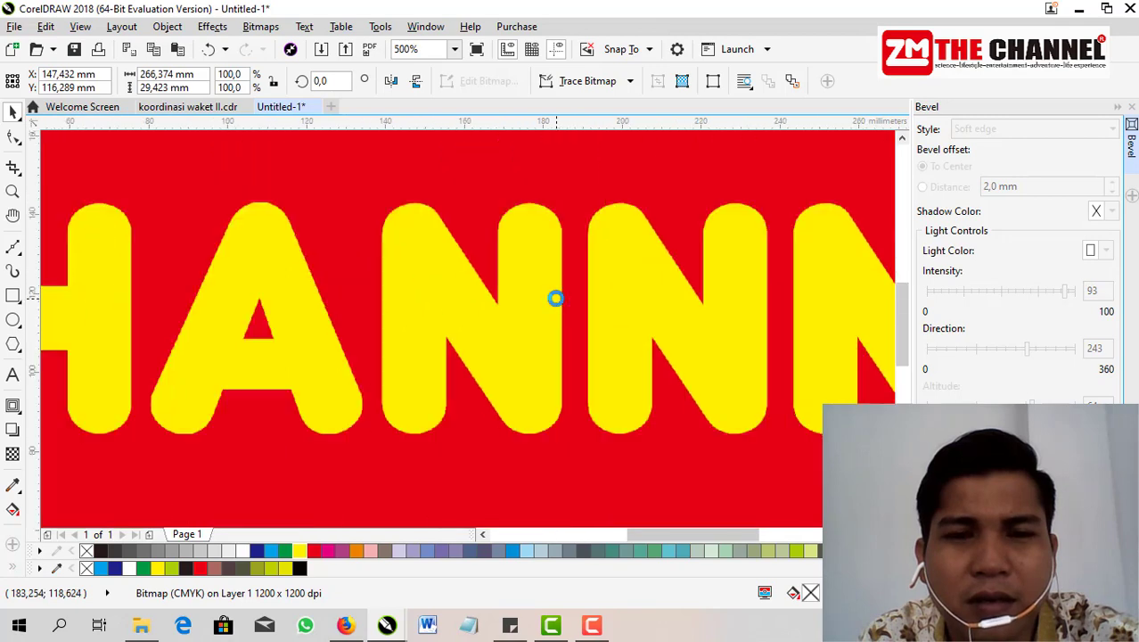
pyautogui.scroll(-4, 555, 297)
pyautogui.scroll(1, 554, 297)
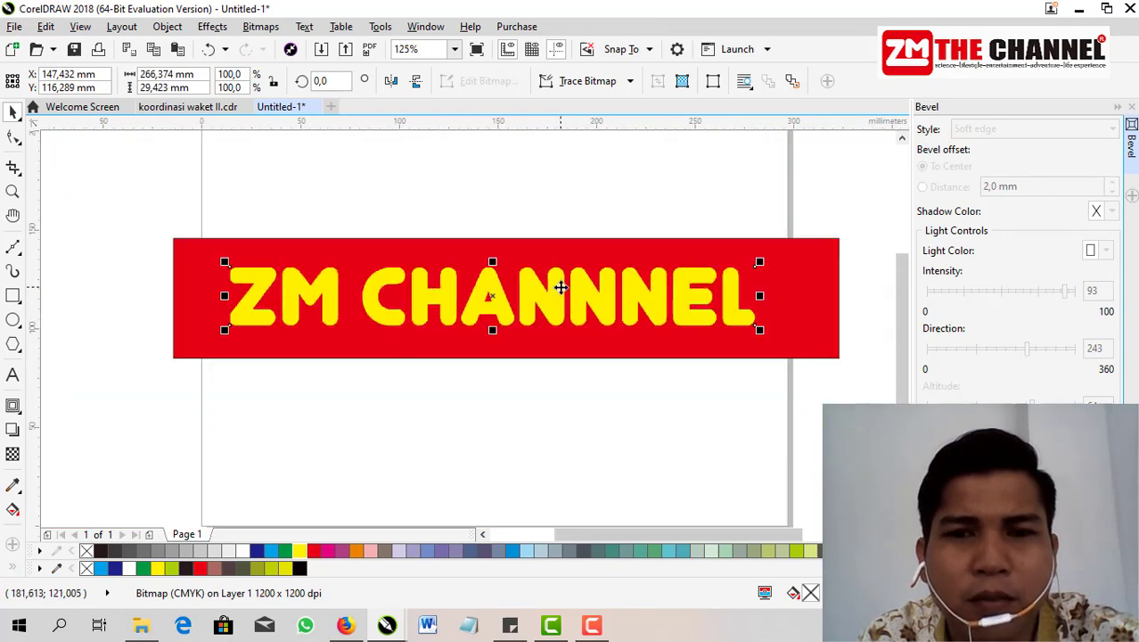
pyautogui.scroll(-1, 561, 286)
pyautogui.scroll(2, 574, 294)
pyautogui.scroll(-1, 574, 292)
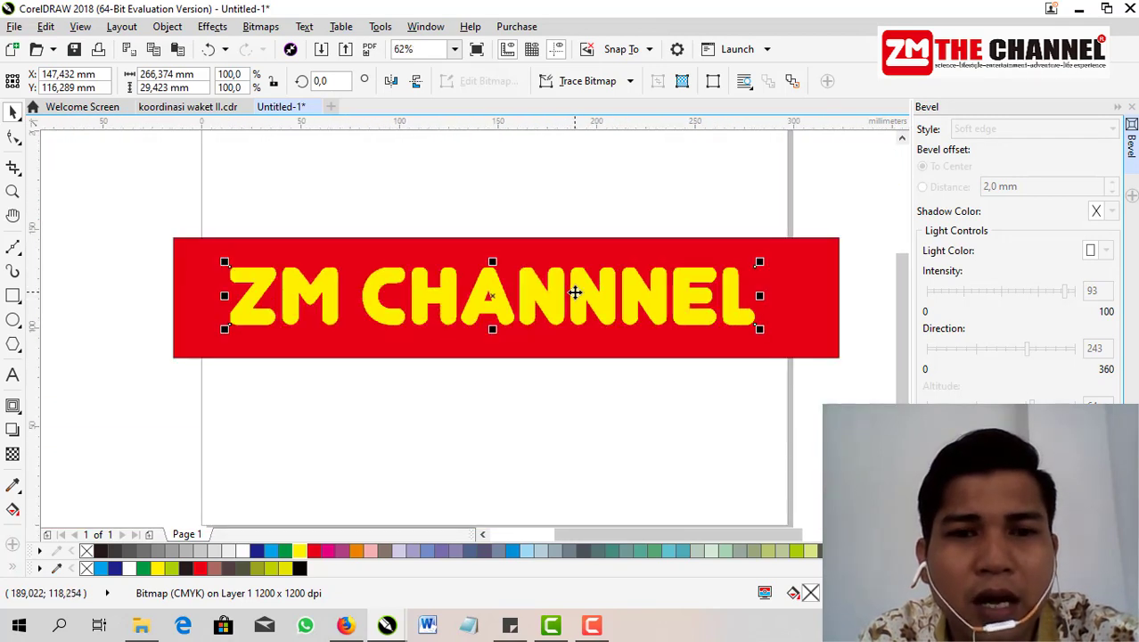
pyautogui.click(261, 27)
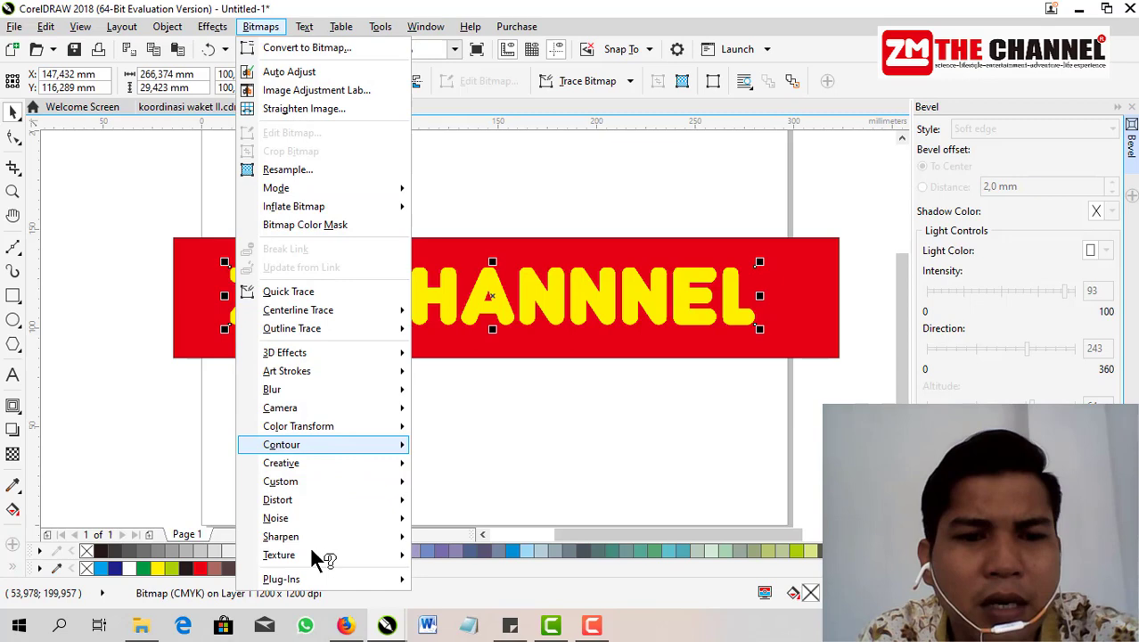
pyautogui.moveTo(312, 557)
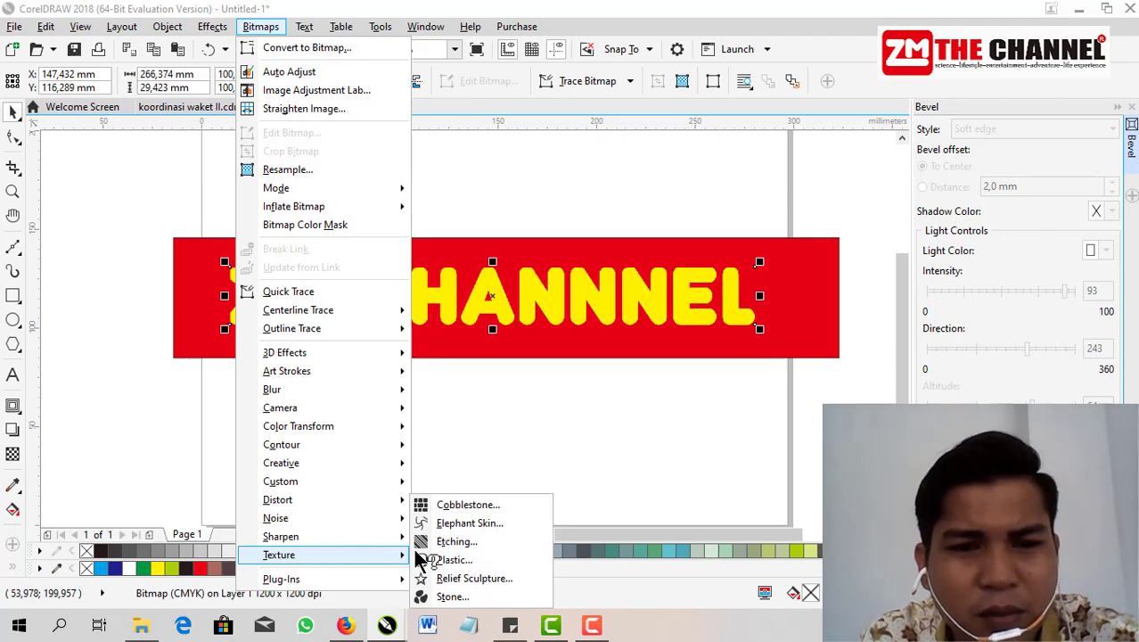
# - Apply the Plastic effect with Highlight 90, Depth 10, Smoothness 100 and light direction 315
pyautogui.click(481, 562)
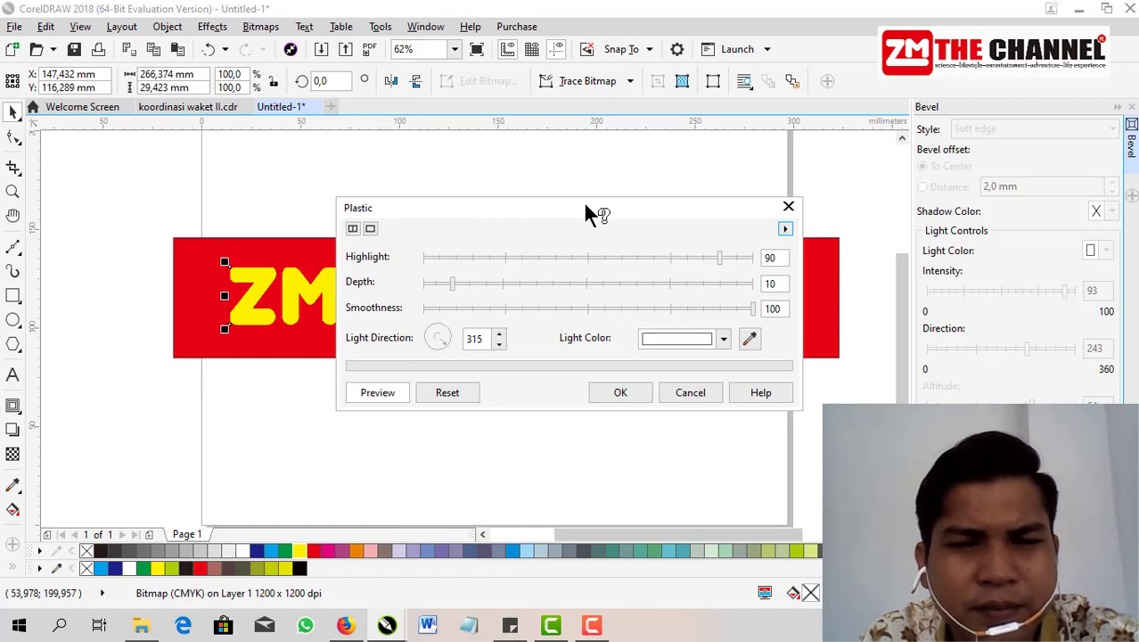
pyautogui.moveTo(585, 214); pyautogui.dragTo(624, 355)
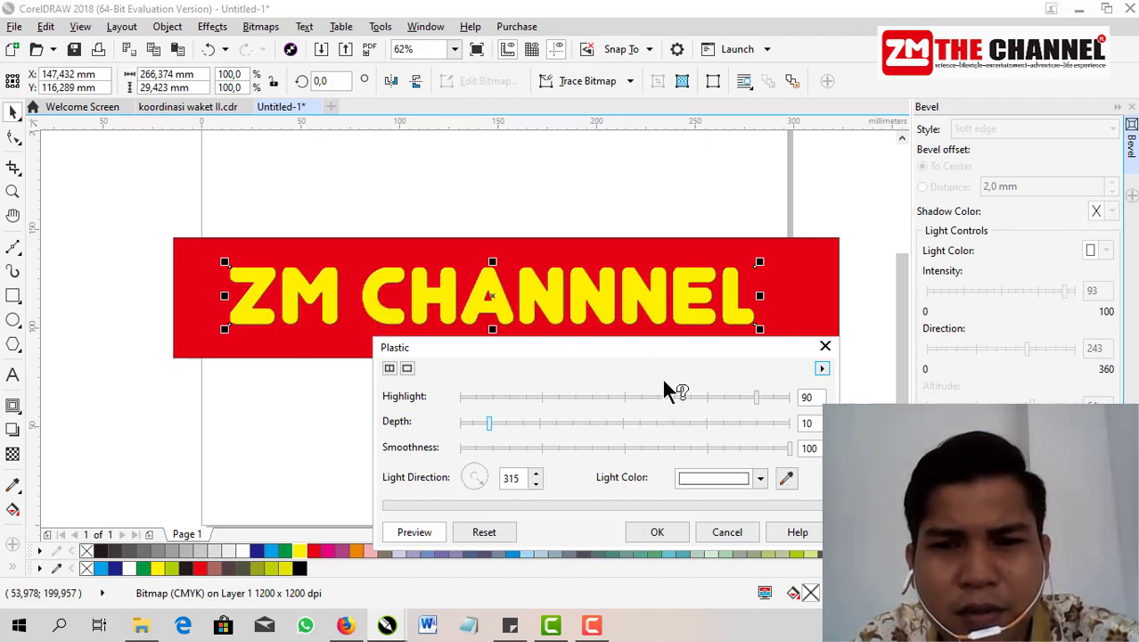
pyautogui.moveTo(656, 345); pyautogui.dragTo(681, 353)
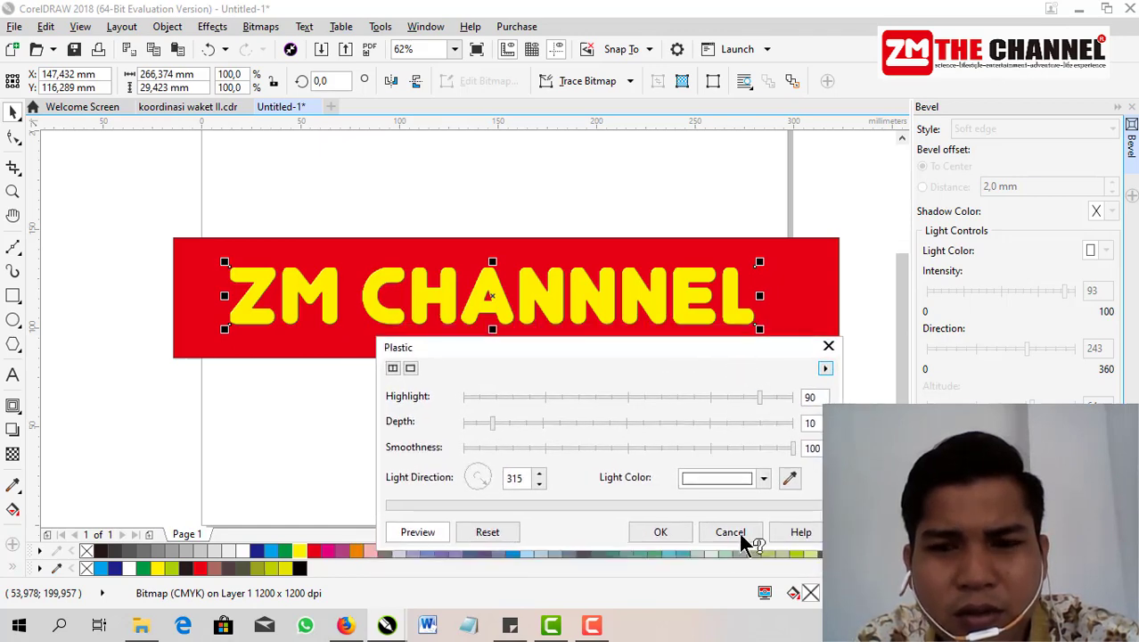
pyautogui.click(661, 532)
pyautogui.scroll(4, 666, 300)
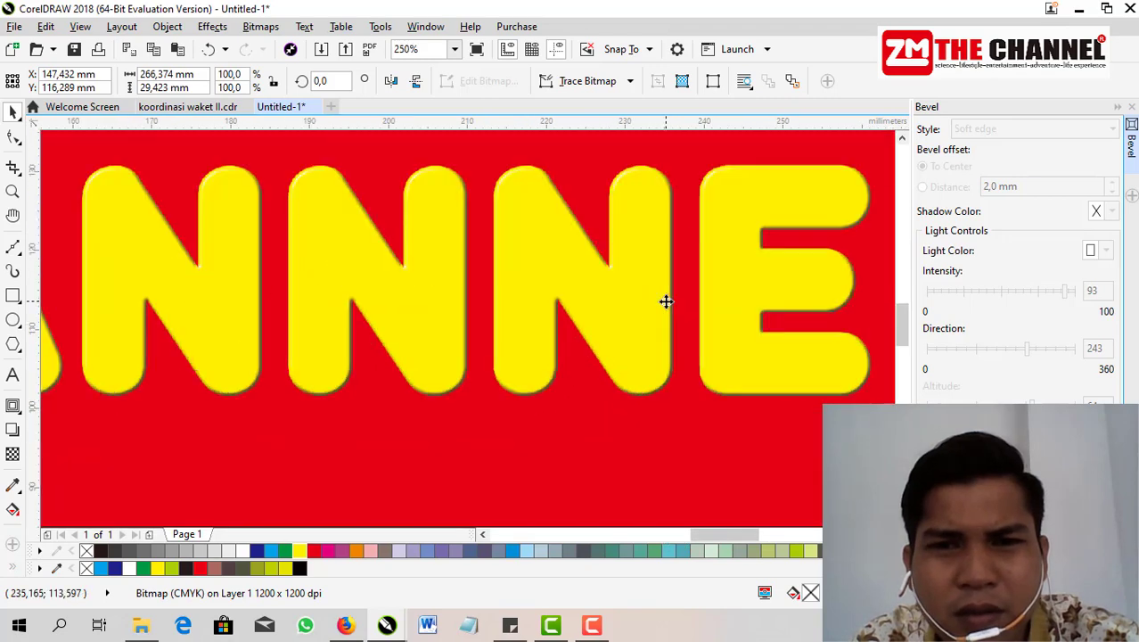
pyautogui.scroll(1, 600, 272)
pyautogui.scroll(-2, 603, 265)
pyautogui.scroll(-1, 457, 291)
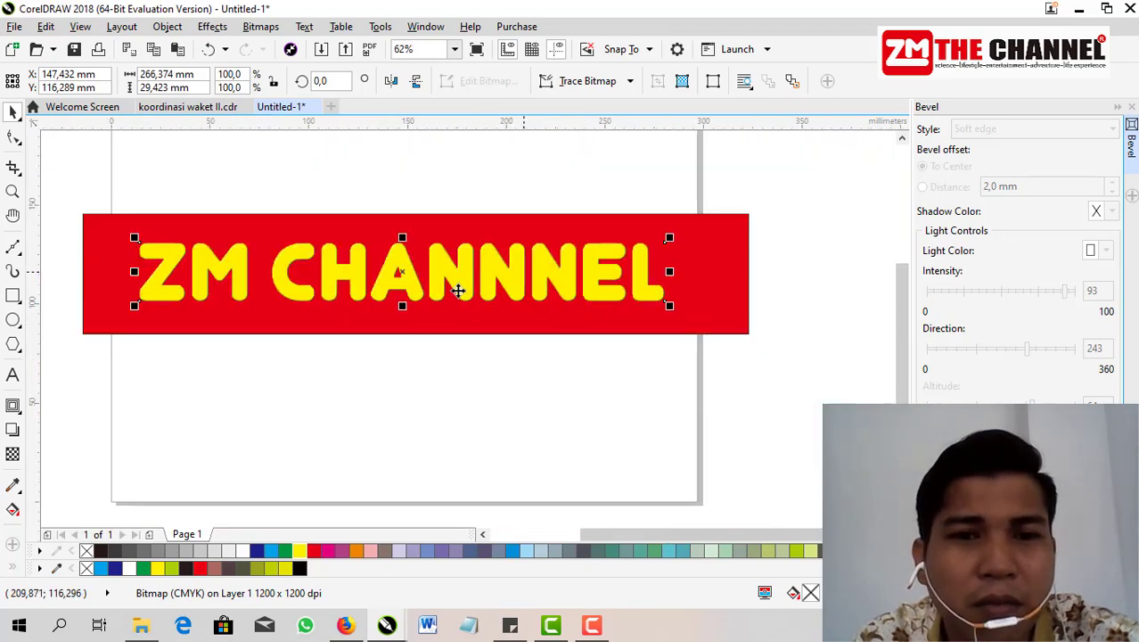
pyautogui.scroll(2, 458, 290)
pyautogui.scroll(-2, 491, 268)
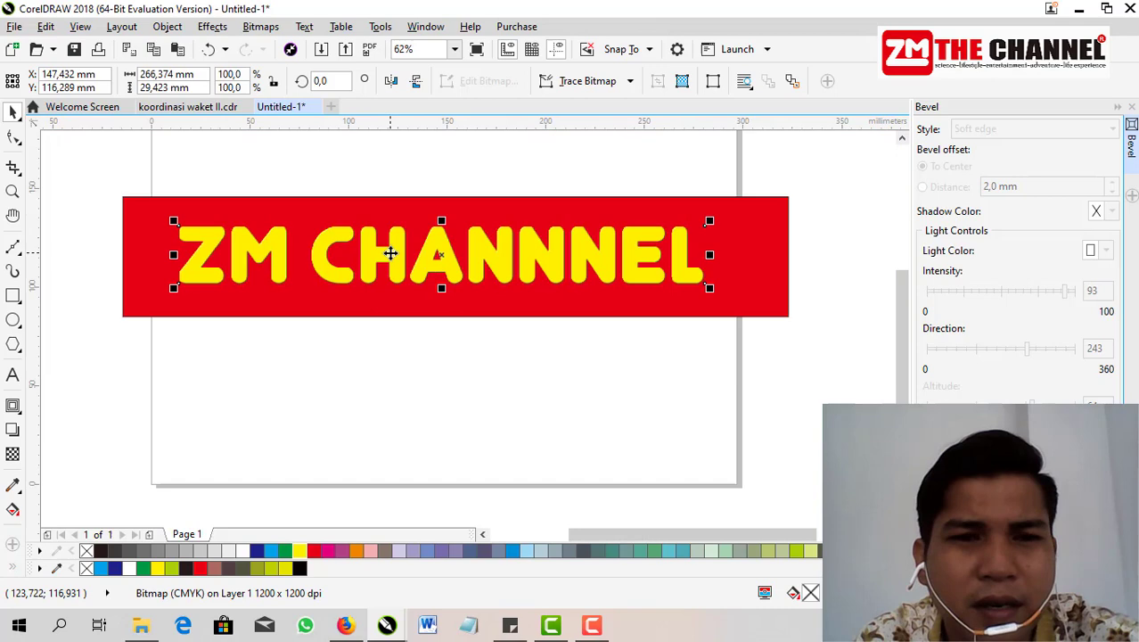
# - Add a Flat Bottom Right drop shadow to the text and shorten its offset
pyautogui.scroll(1, 390, 253)
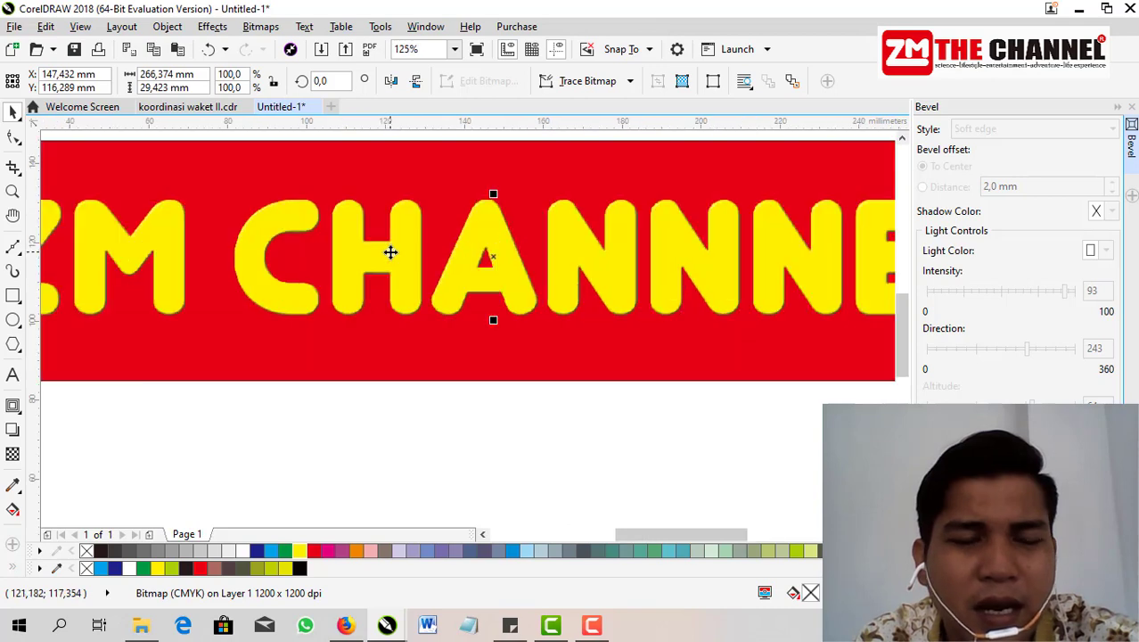
pyautogui.click(12, 430)
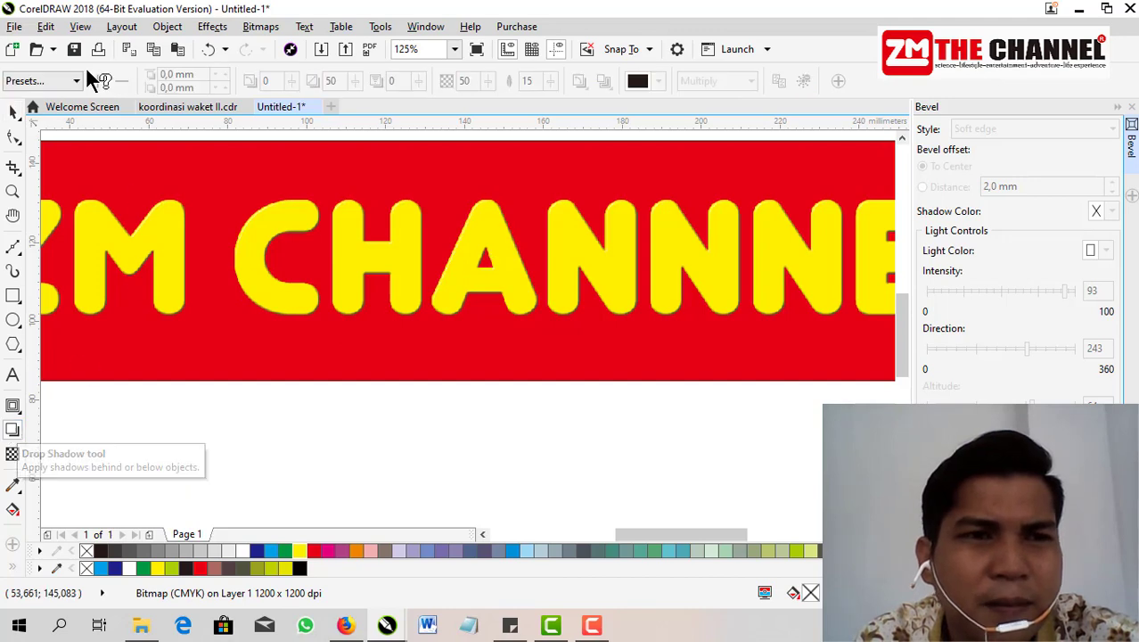
pyautogui.click(57, 83)
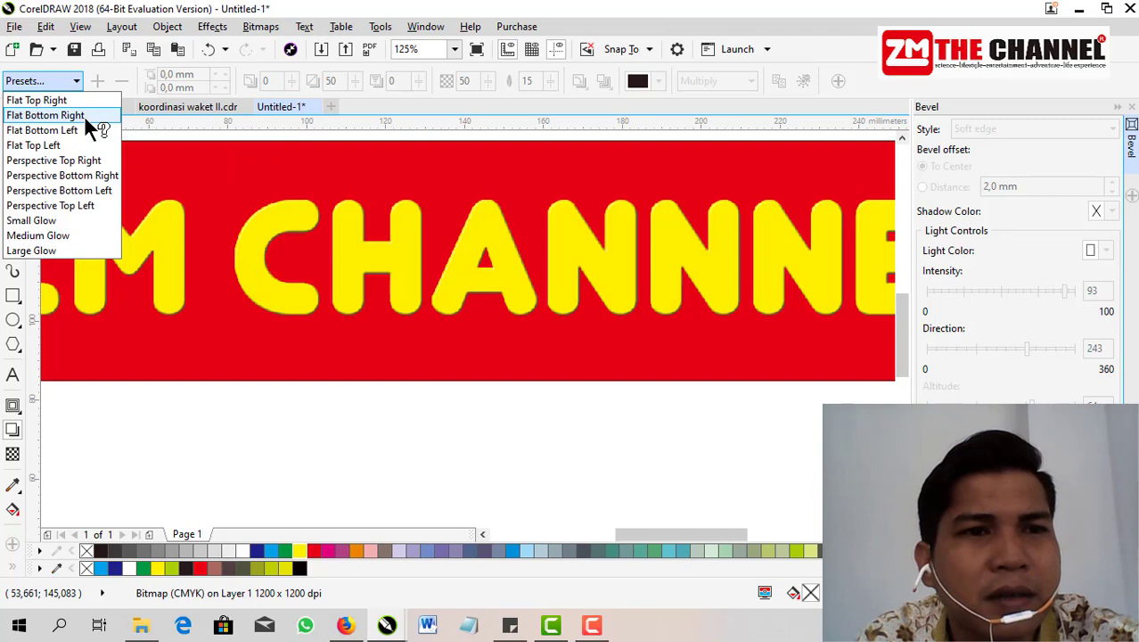
pyautogui.click(84, 115)
pyautogui.moveTo(632, 382); pyautogui.dragTo(527, 348)
pyautogui.scroll(4, 571, 312)
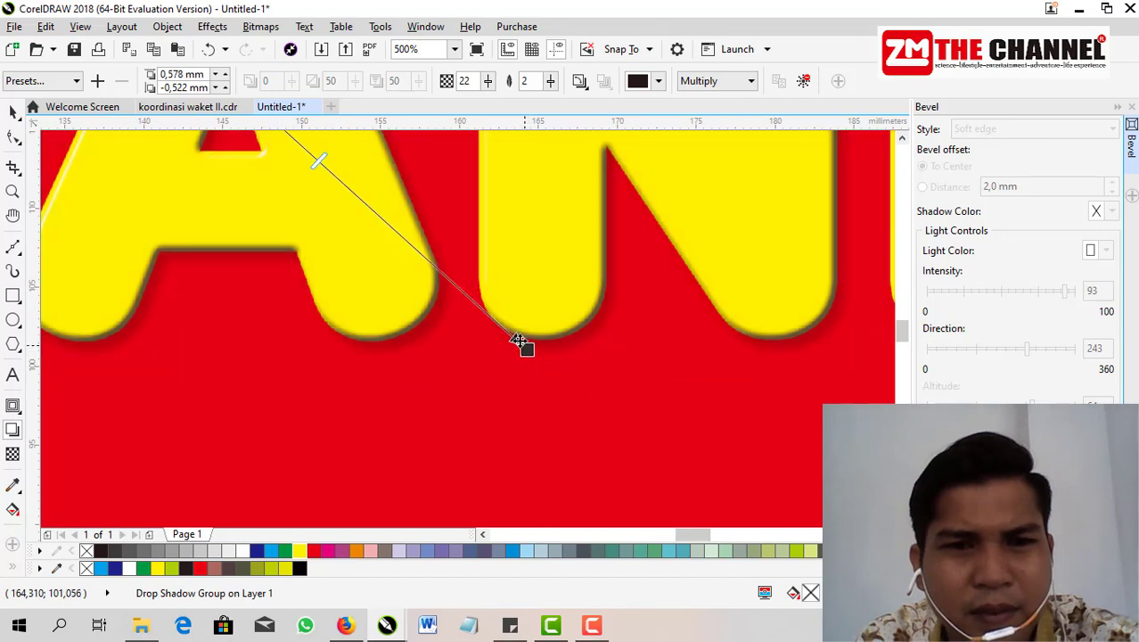
pyautogui.scroll(-4, 495, 323)
pyautogui.scroll(2, 498, 323)
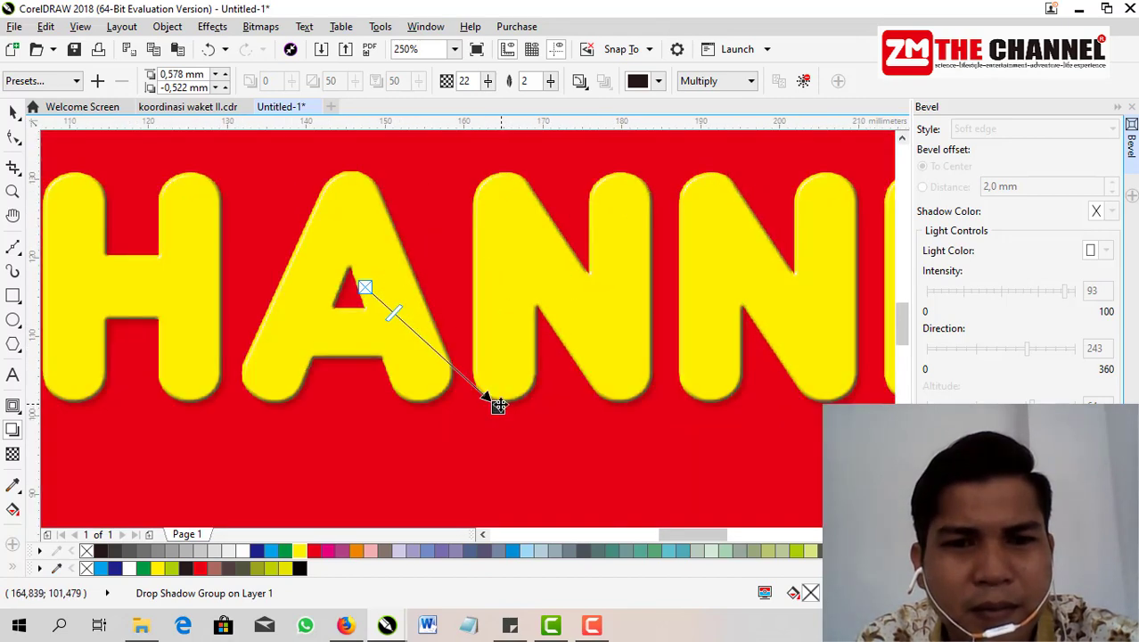
pyautogui.moveTo(499, 403); pyautogui.dragTo(502, 409)
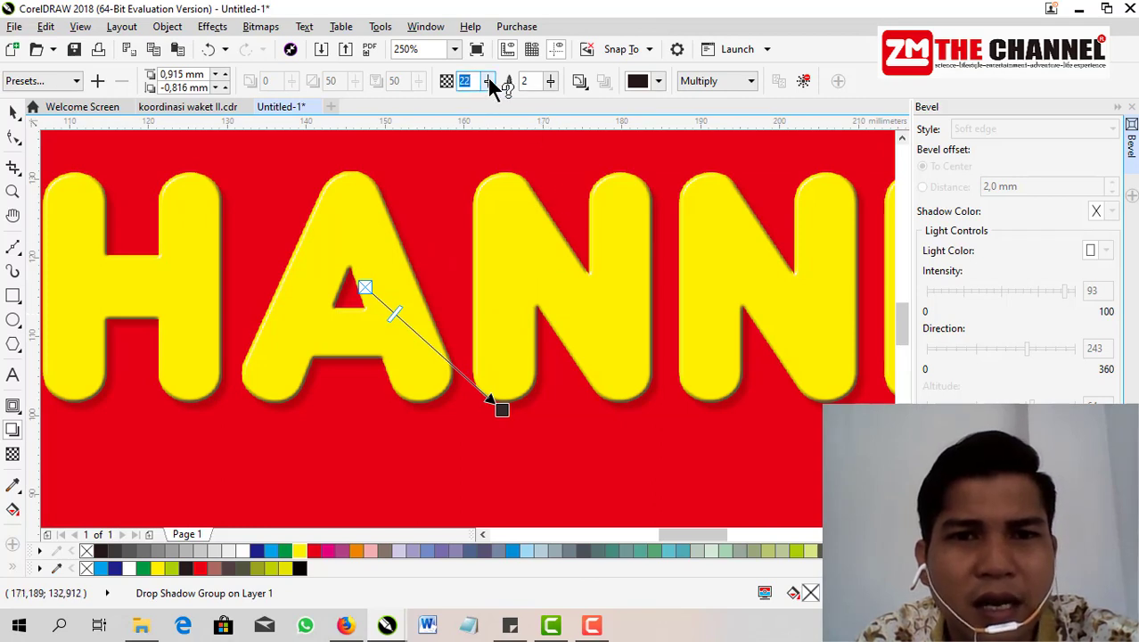
# - Set the shadow feathering to 18 and its opacity to 100
pyautogui.moveTo(488, 80); pyautogui.dragTo(496, 86)
pyautogui.click(552, 81)
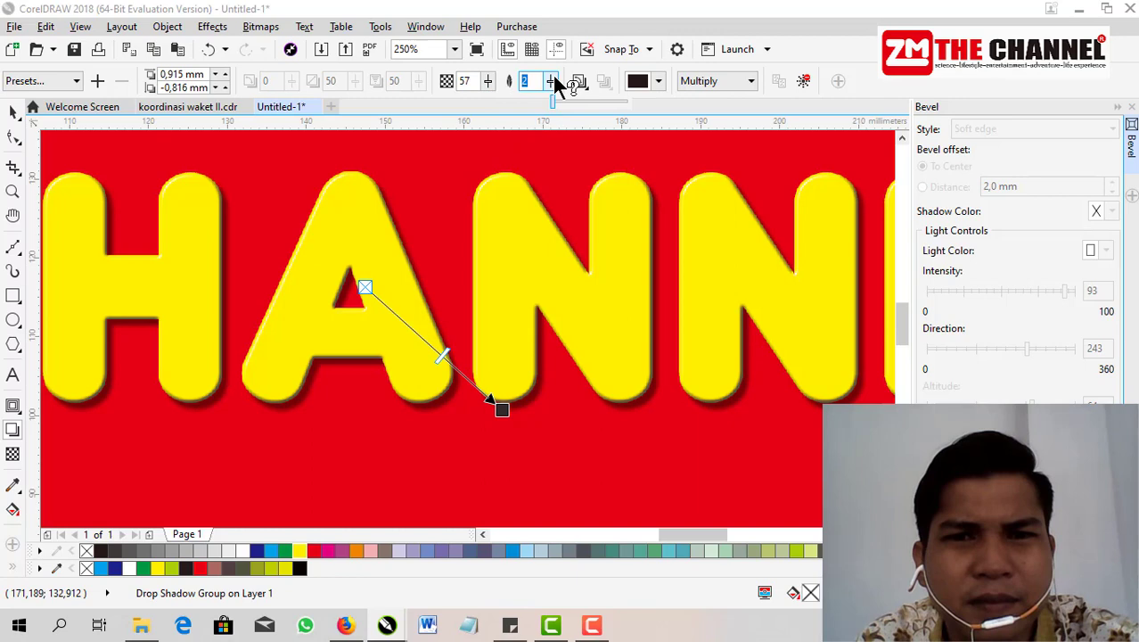
pyautogui.click(565, 98)
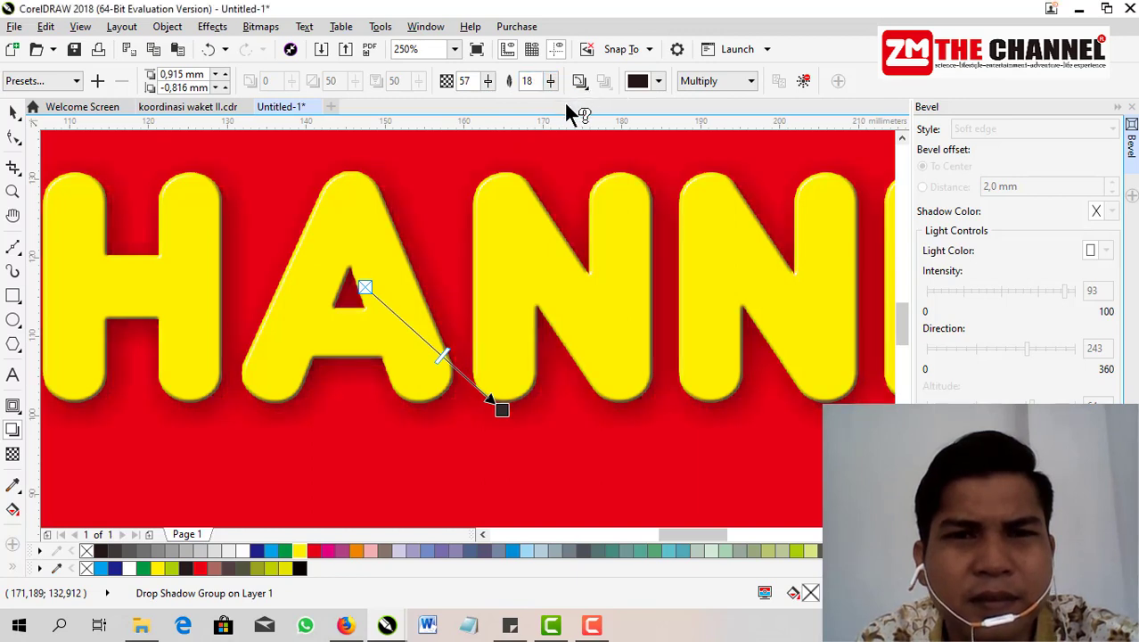
pyautogui.click(488, 81)
pyautogui.moveTo(499, 88); pyautogui.dragTo(506, 92)
pyautogui.click(489, 81)
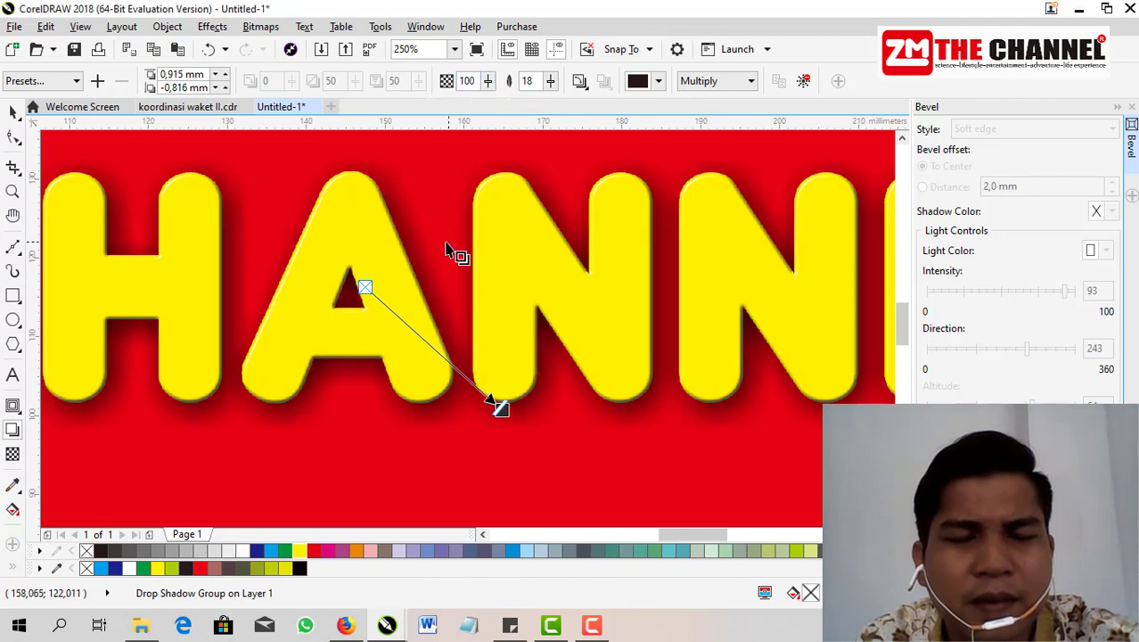
pyautogui.scroll(-2, 457, 223)
pyautogui.scroll(-2, 488, 246)
pyautogui.scroll(2, 450, 247)
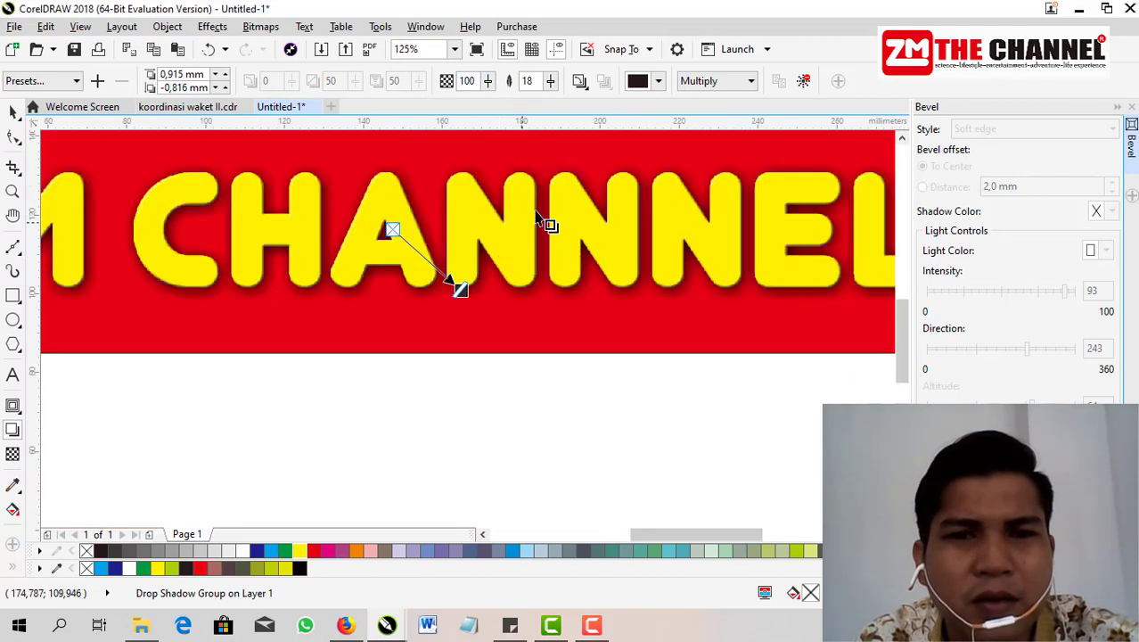
pyautogui.scroll(-2, 541, 211)
pyautogui.scroll(4, 694, 199)
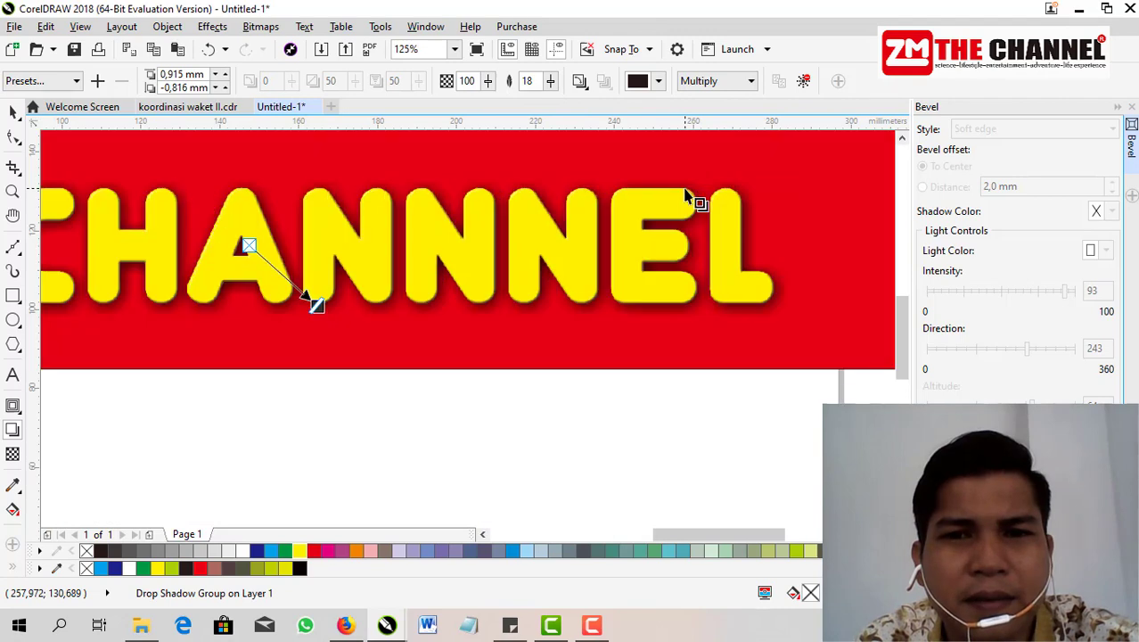
pyautogui.scroll(-4, 650, 197)
# - Select the red banner and convert it to curves
pyautogui.click(147, 178)
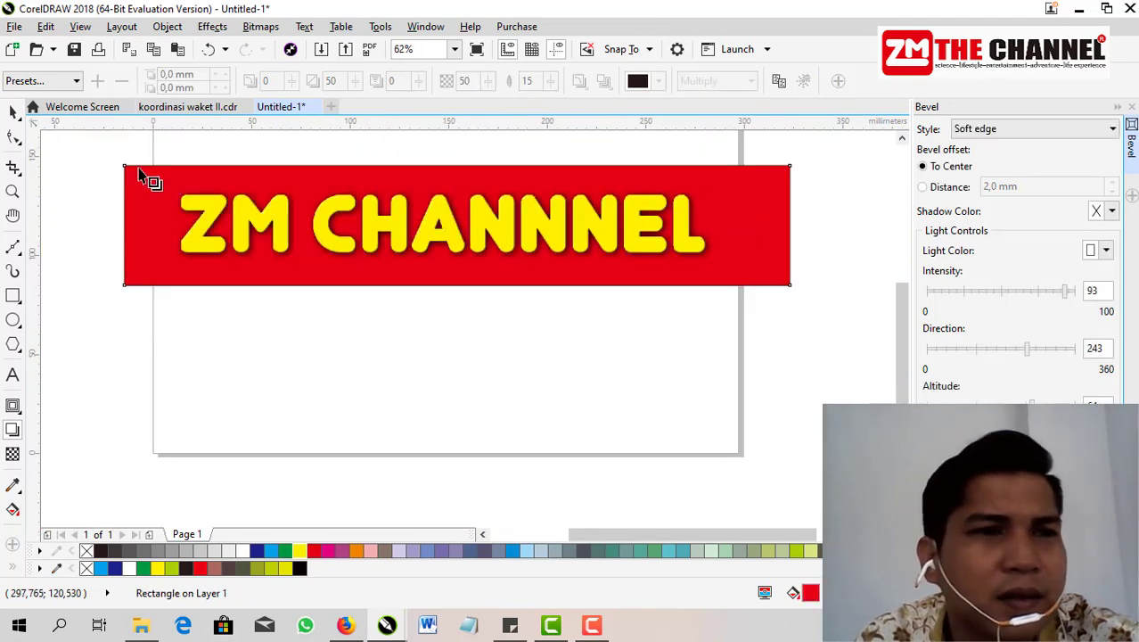
pyautogui.click(14, 112)
pyautogui.press('F10')
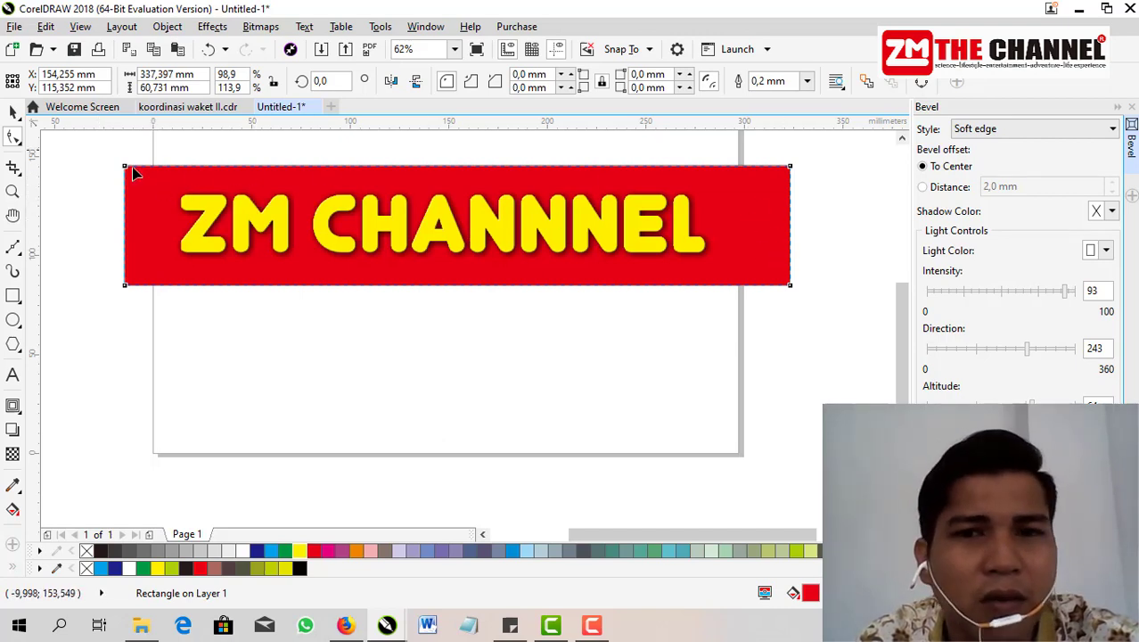
pyautogui.rightClick(772, 222)
pyautogui.click(816, 197)
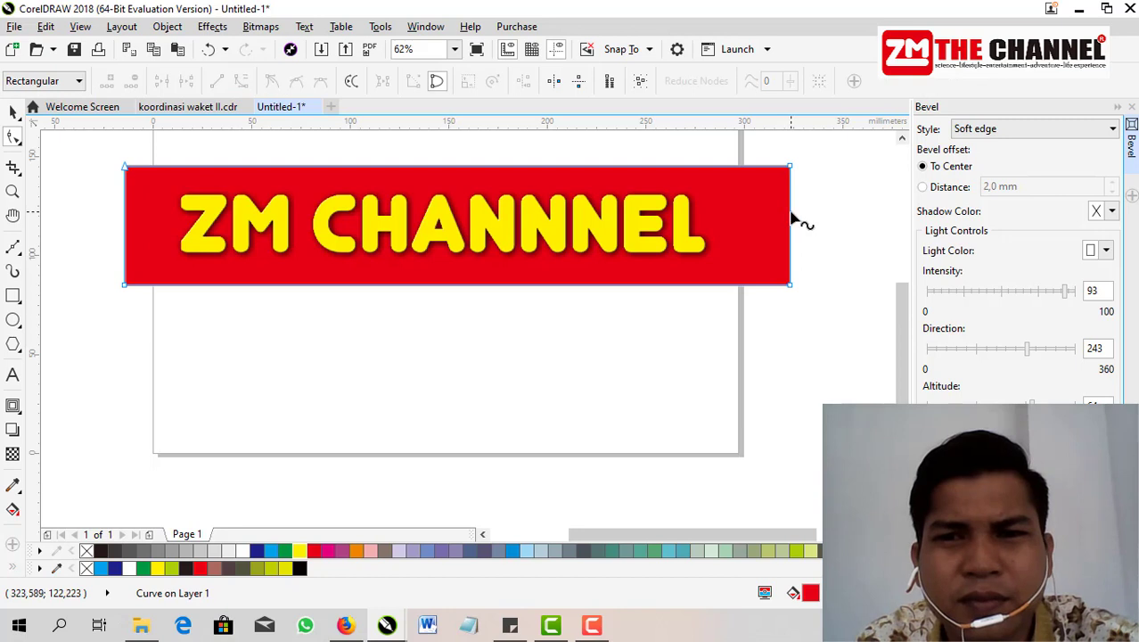
# - Replace the banner's bottom-right corner node with an outward-bent curved segment
pyautogui.doubleClick(789, 214)
pyautogui.doubleClick(731, 286)
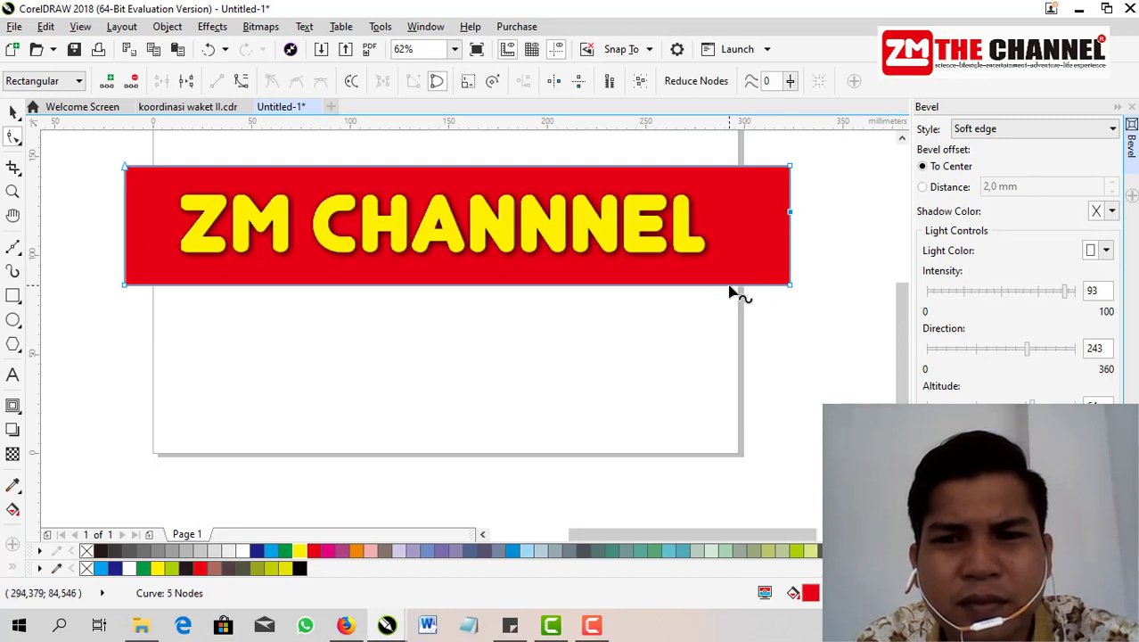
pyautogui.doubleClick(789, 286)
pyautogui.rightClick(766, 245)
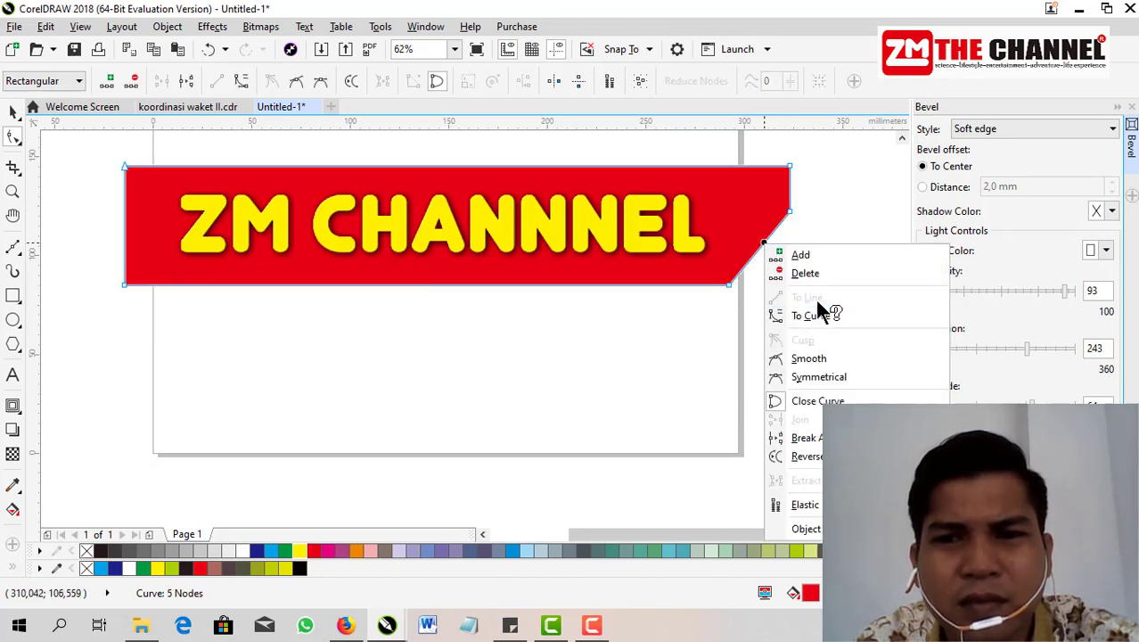
pyautogui.click(816, 314)
pyautogui.moveTo(768, 247); pyautogui.dragTo(720, 312)
pyautogui.press('space')
pyautogui.moveTo(716, 208)
pyautogui.mouseDown()
pyautogui.moveTo(714, 242)
pyautogui.moveTo(721, 222)
pyautogui.mouseUp()
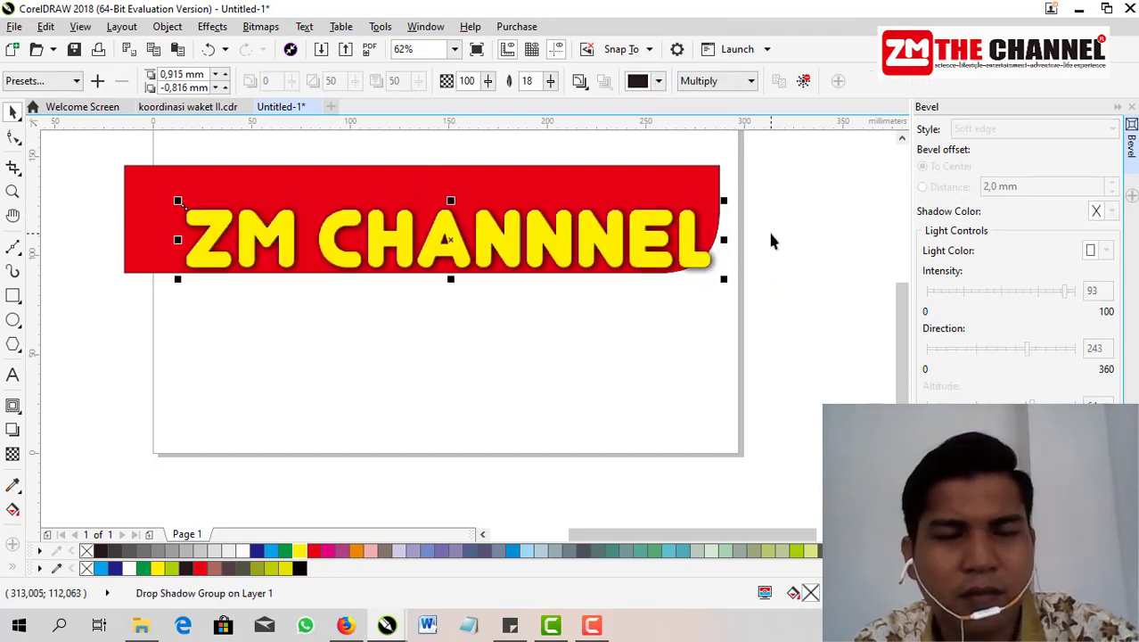
pyautogui.hotkey('ctrl', 'z')
# - Move the red banner down and trim it to 283.597 × 42.572 mm
pyautogui.click(713, 178)
pyautogui.moveTo(712, 178); pyautogui.dragTo(714, 193)
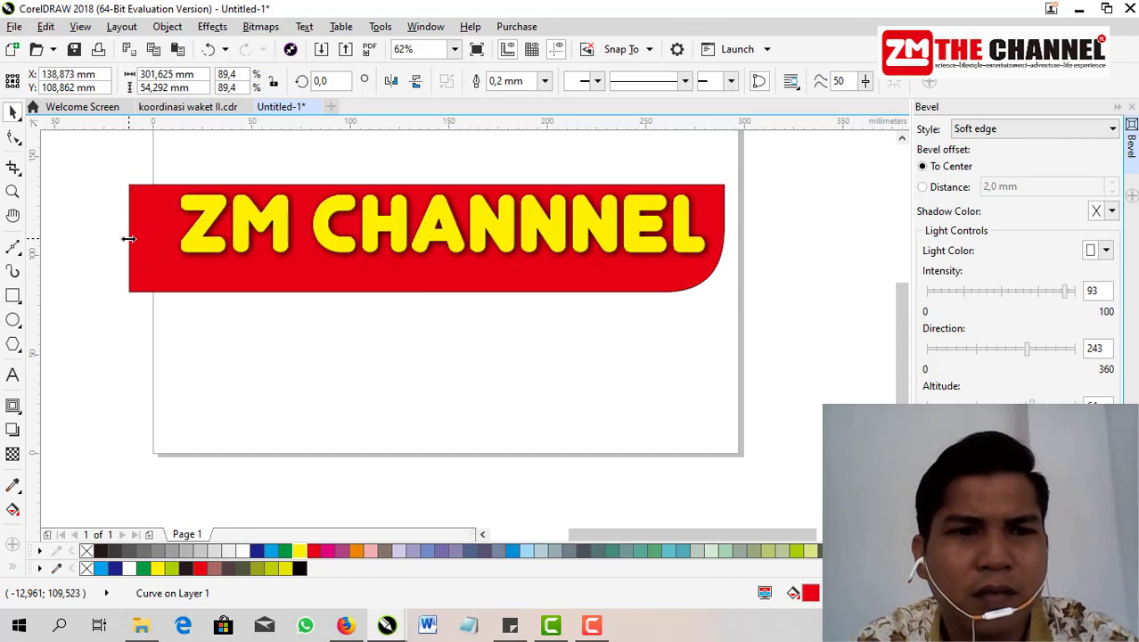
pyautogui.moveTo(129, 238); pyautogui.dragTo(164, 244)
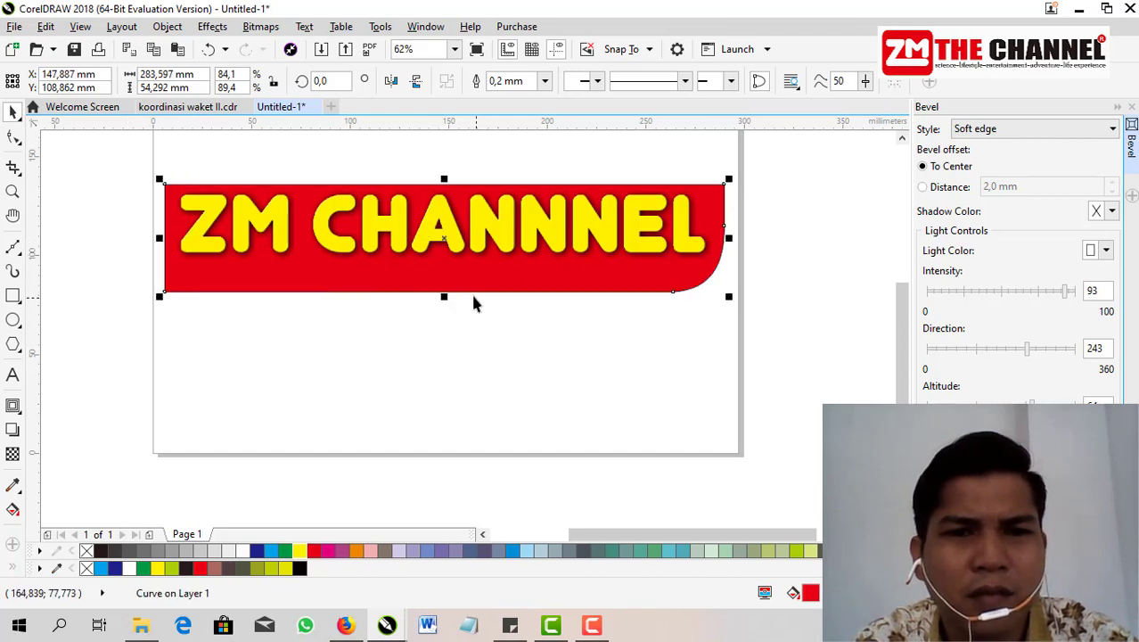
pyautogui.moveTo(443, 297); pyautogui.dragTo(446, 273)
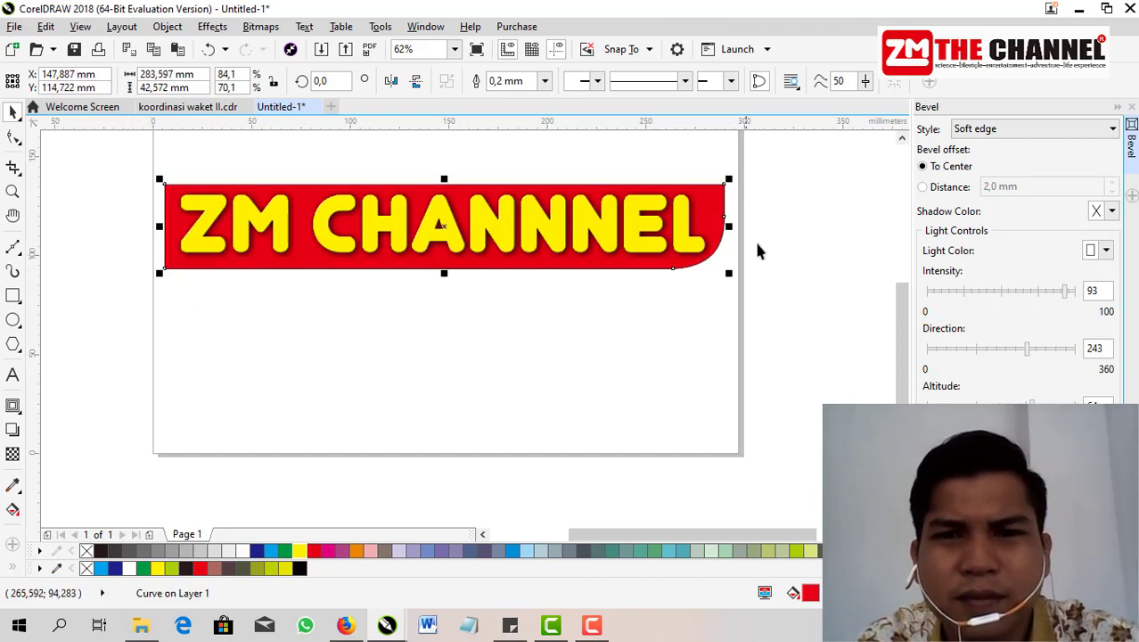
pyautogui.scroll(2, 713, 214)
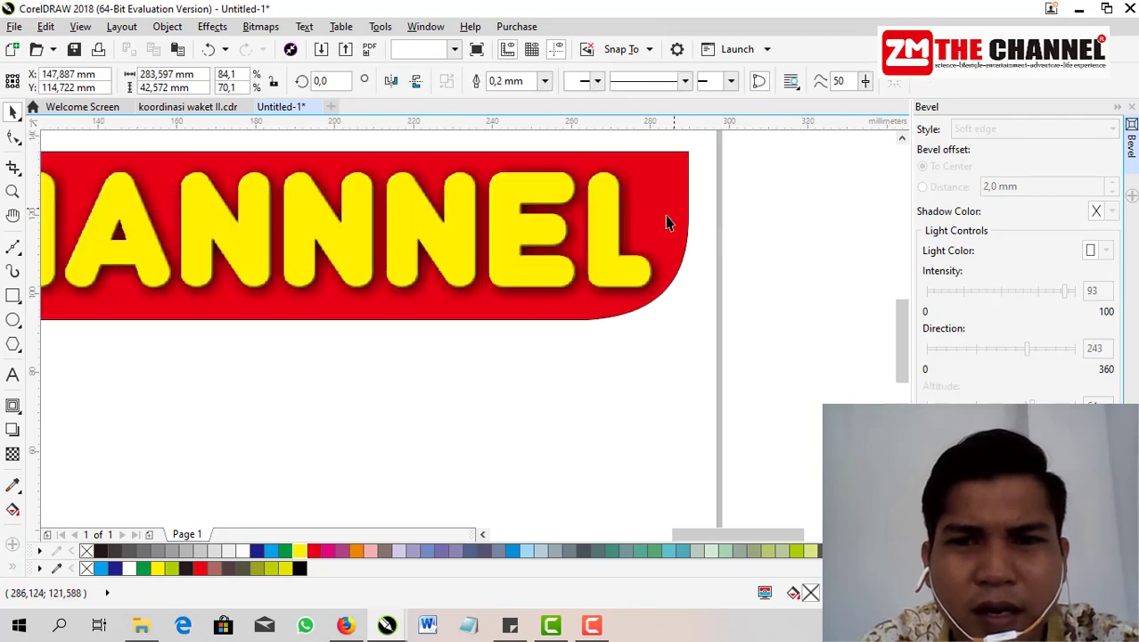
# - Set the banner's outline width to None and reselect the banner
pyautogui.click(542, 81)
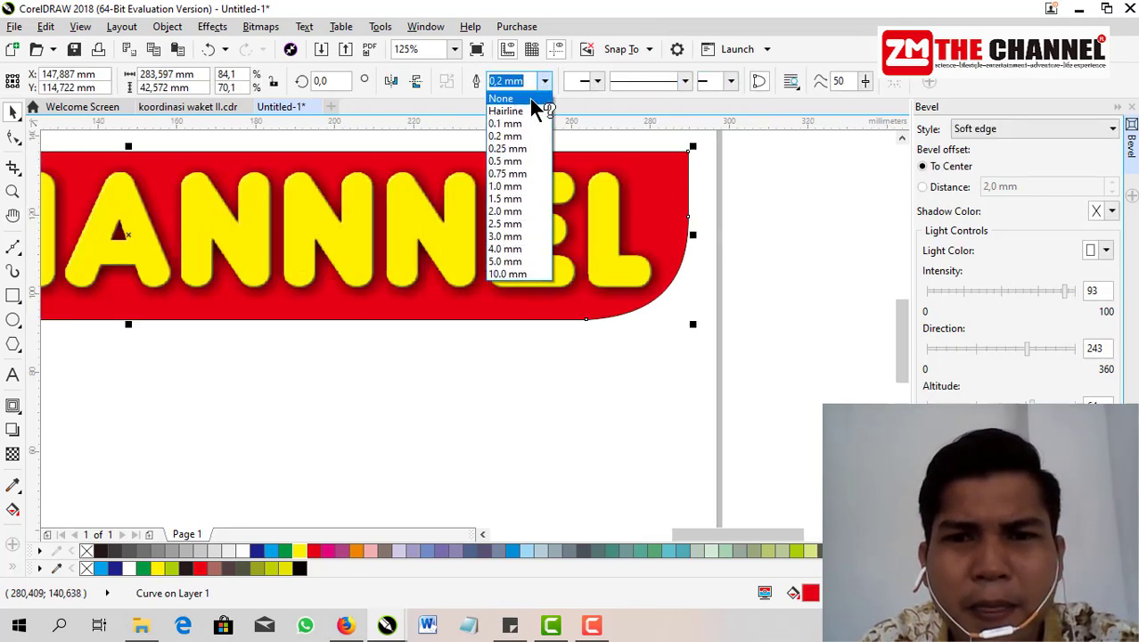
pyautogui.click(530, 98)
pyautogui.click(799, 233)
pyautogui.scroll(-3, 747, 242)
pyautogui.scroll(3, 735, 239)
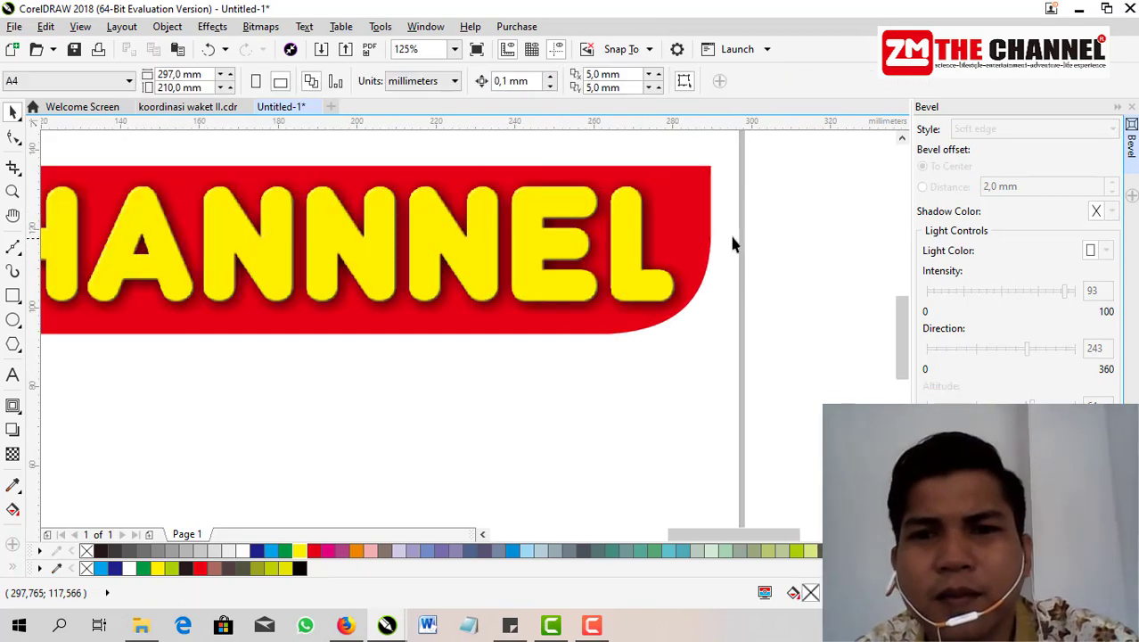
pyautogui.click(842, 229)
pyautogui.click(704, 237)
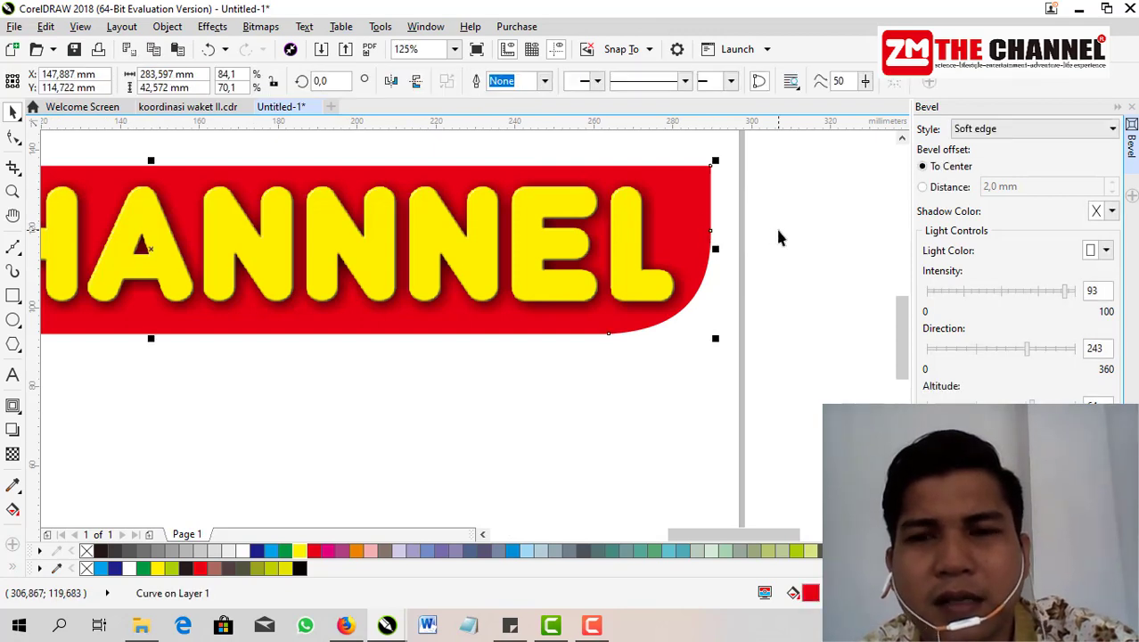
pyautogui.click(777, 237)
pyautogui.click(701, 224)
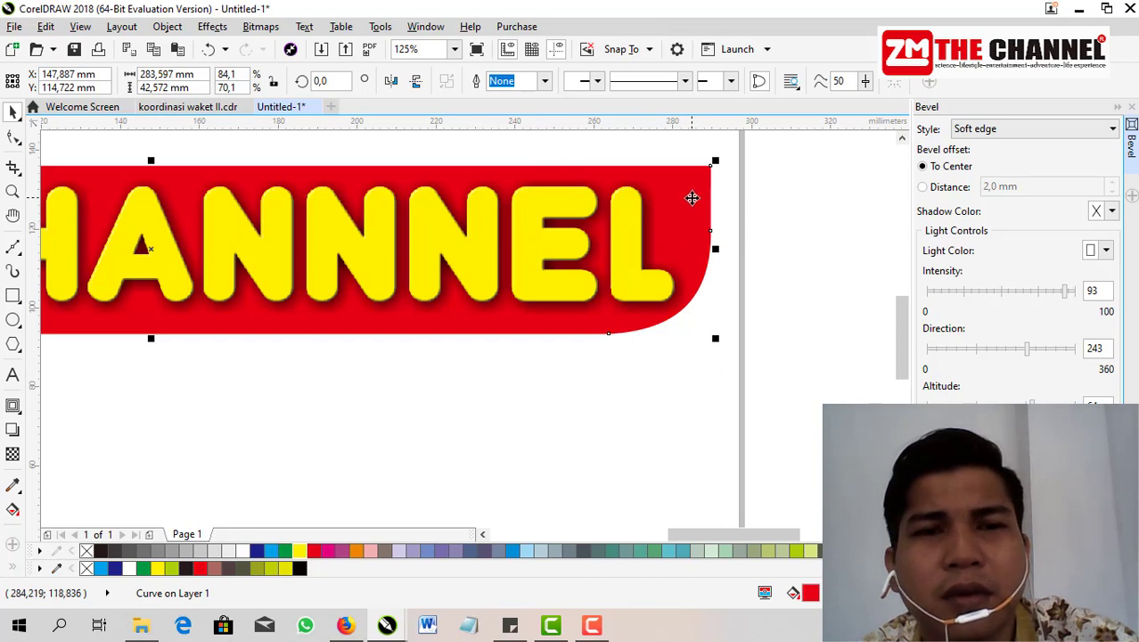
# - Convert the bevelled banner to a 1200 dpi CMYK bitmap
pyautogui.click(258, 27)
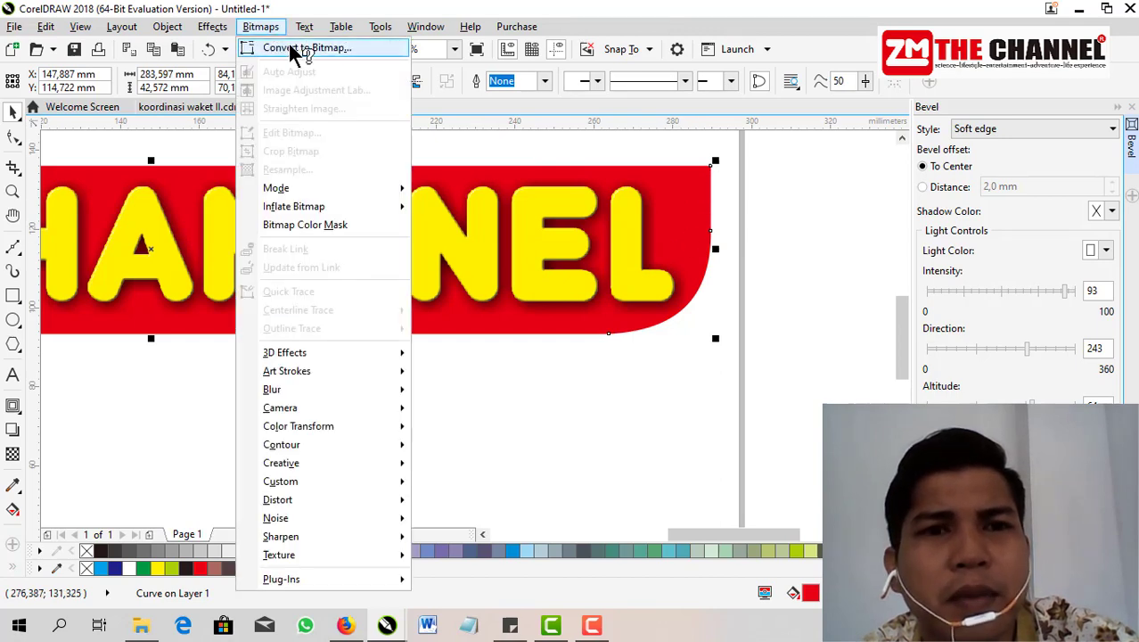
pyautogui.click(292, 49)
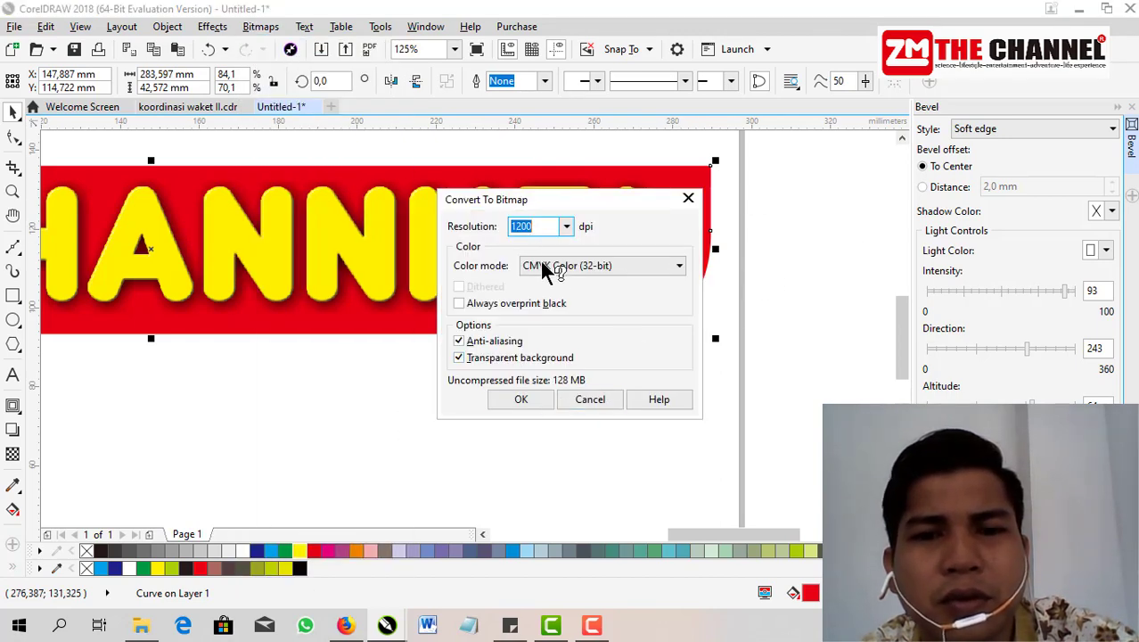
pyautogui.click(521, 400)
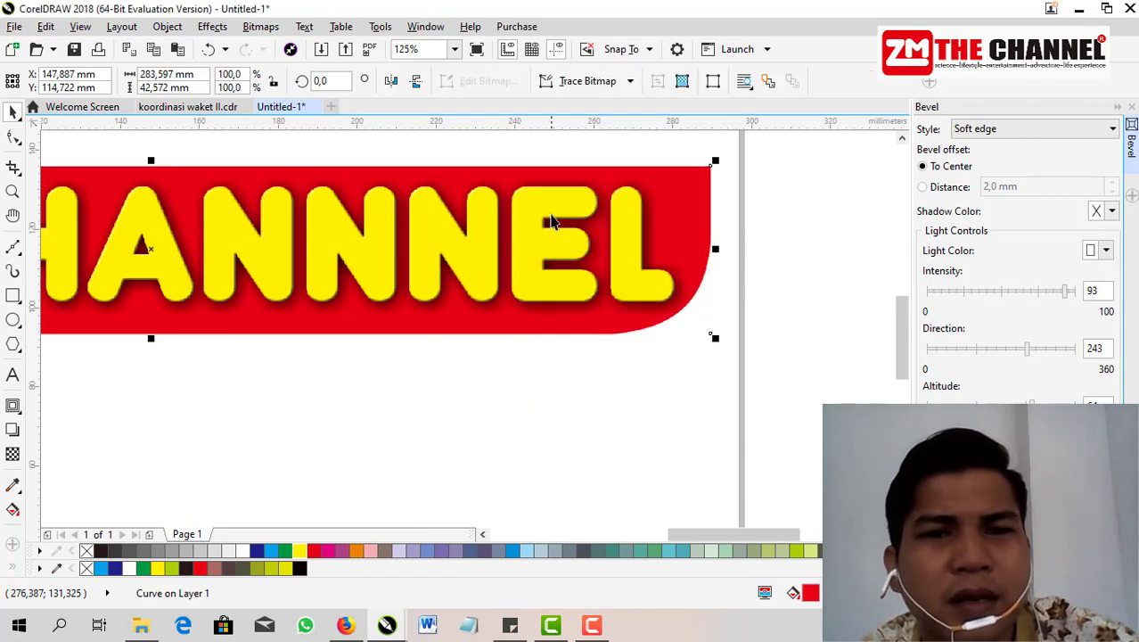
# - Apply the Plastic texture to the banner bitmap, keeping its default settings
pyautogui.click(266, 33)
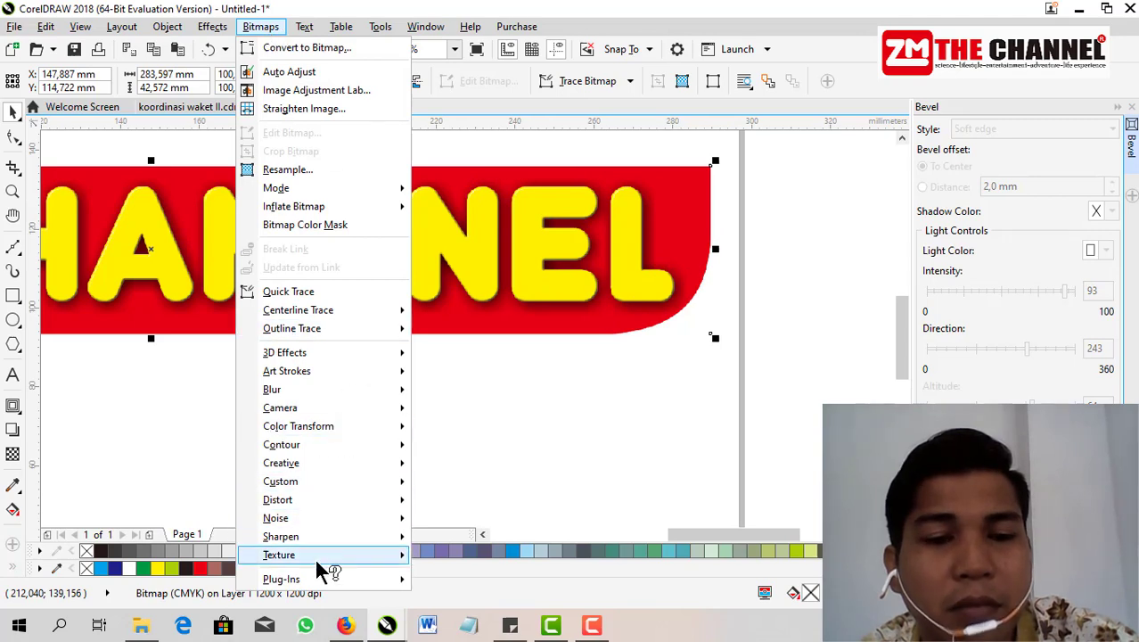
pyautogui.moveTo(314, 566)
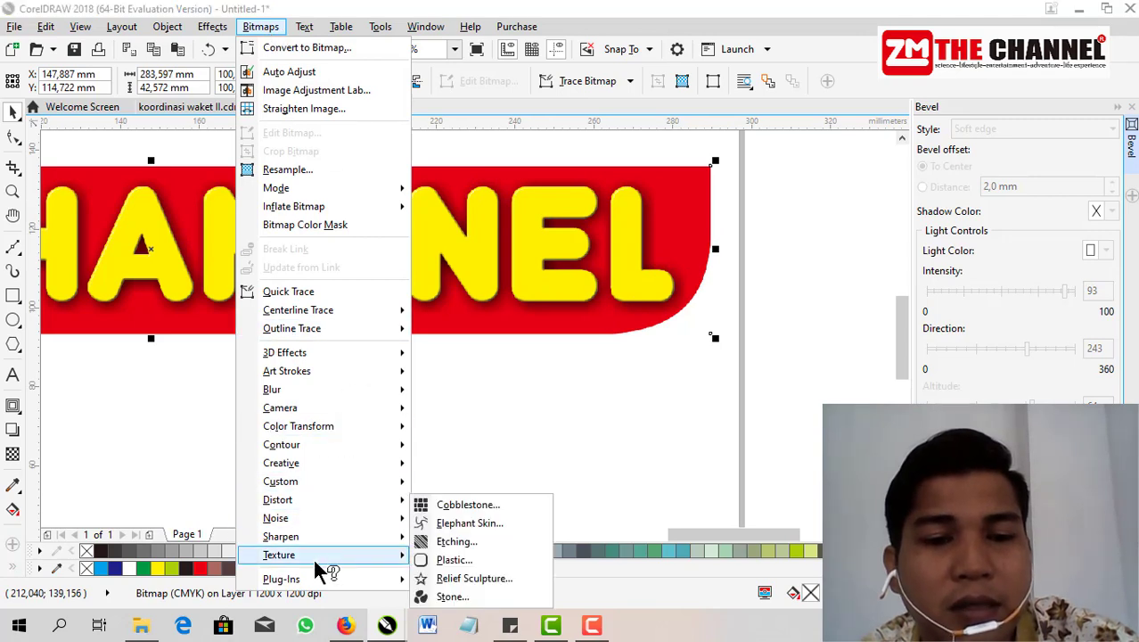
pyautogui.click(452, 560)
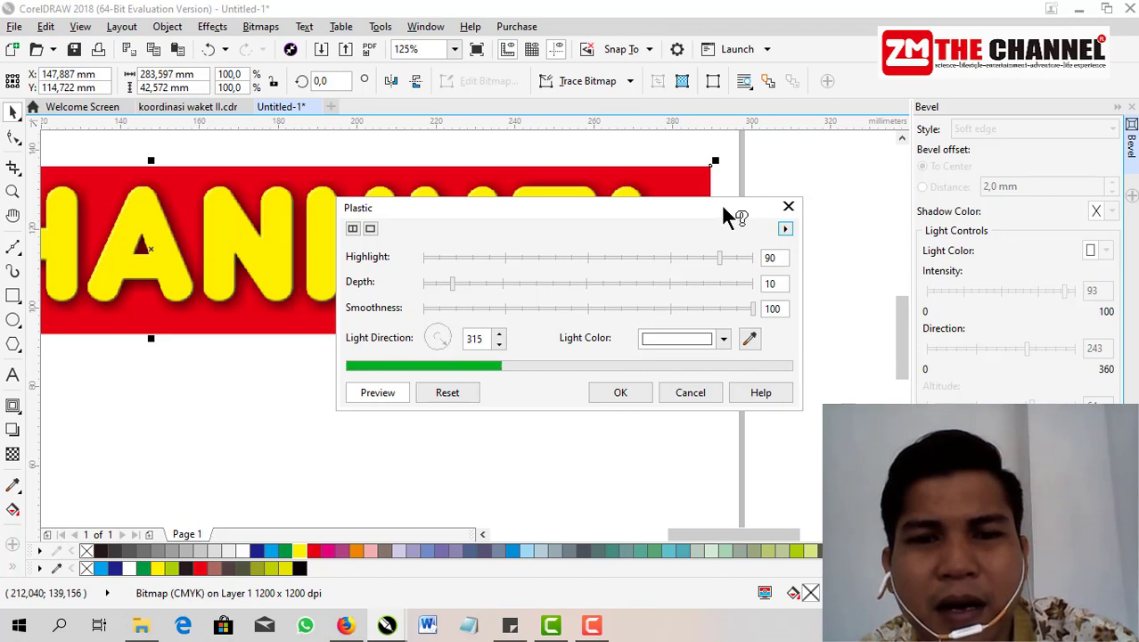
pyautogui.moveTo(724, 207); pyautogui.dragTo(798, 318)
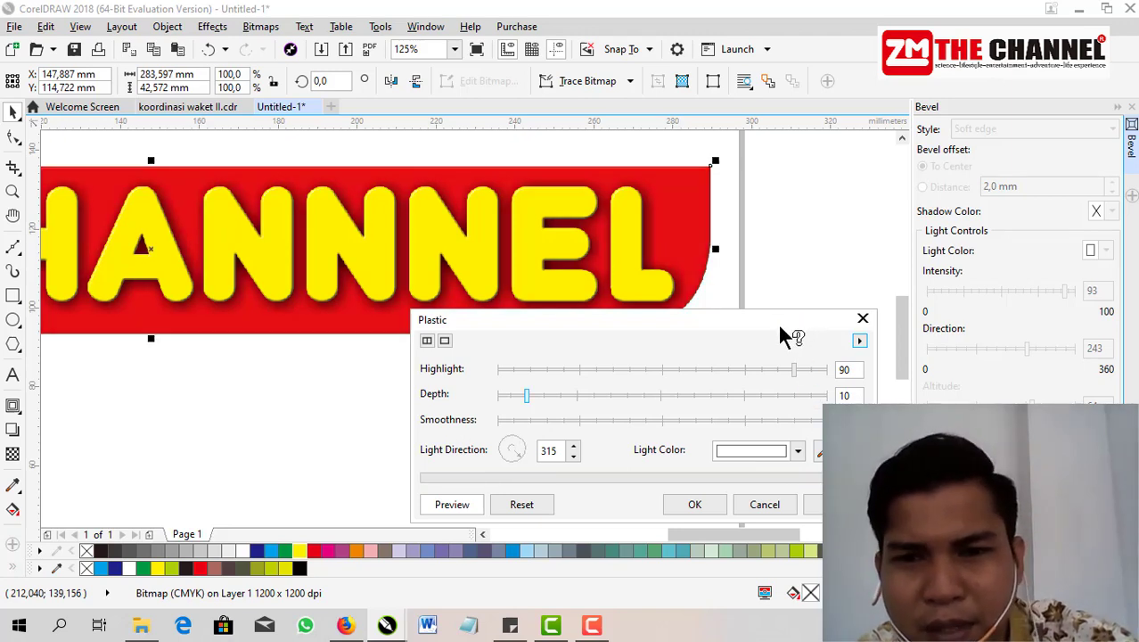
pyautogui.moveTo(780, 328); pyautogui.dragTo(775, 372)
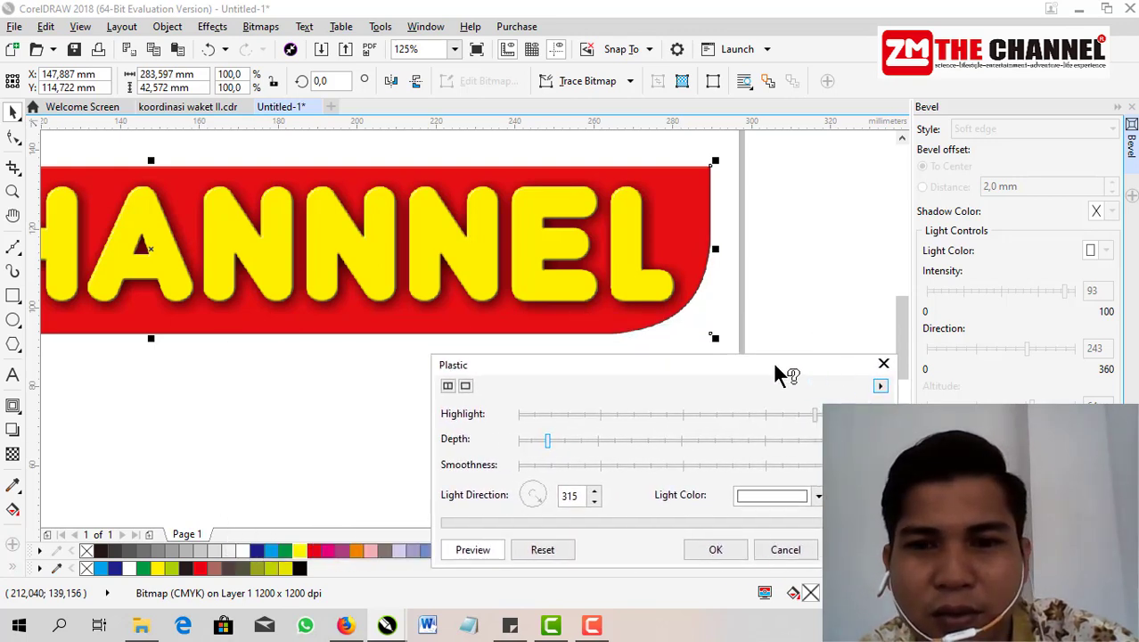
pyautogui.moveTo(631, 366); pyautogui.dragTo(429, 353)
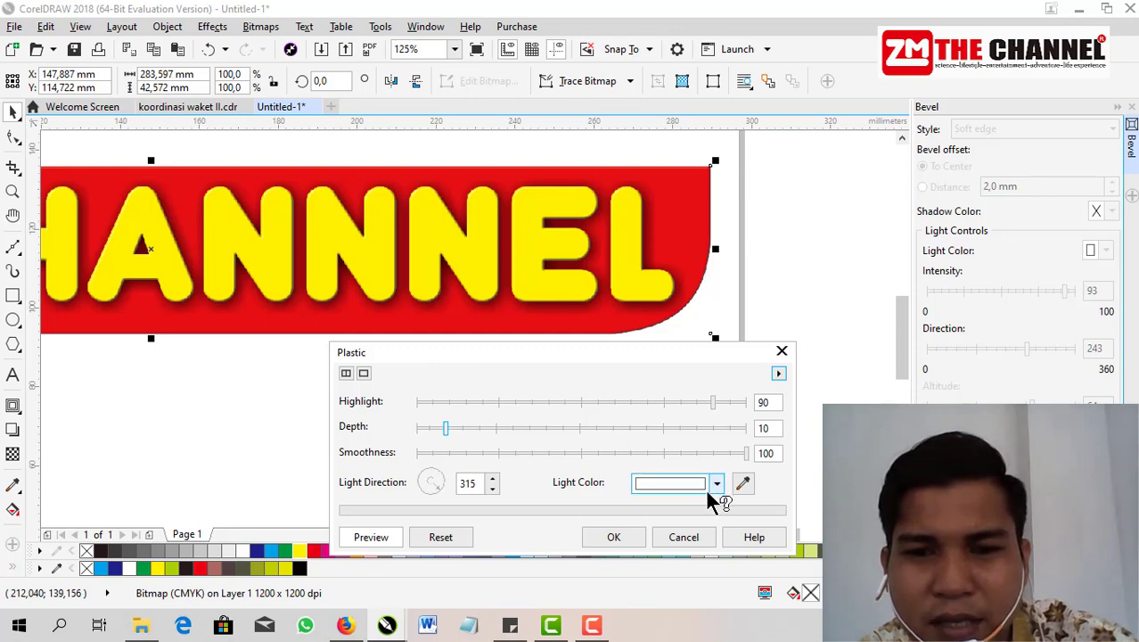
pyautogui.click(614, 538)
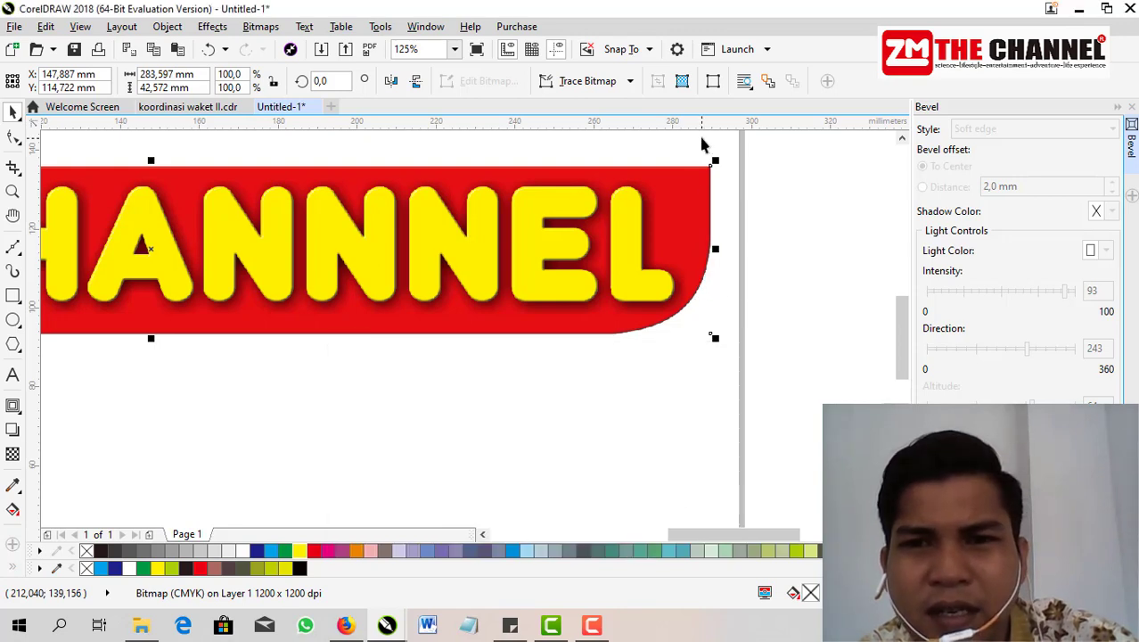
pyautogui.scroll(5, 707, 180)
pyautogui.scroll(-3, 771, 154)
pyautogui.scroll(7, 767, 165)
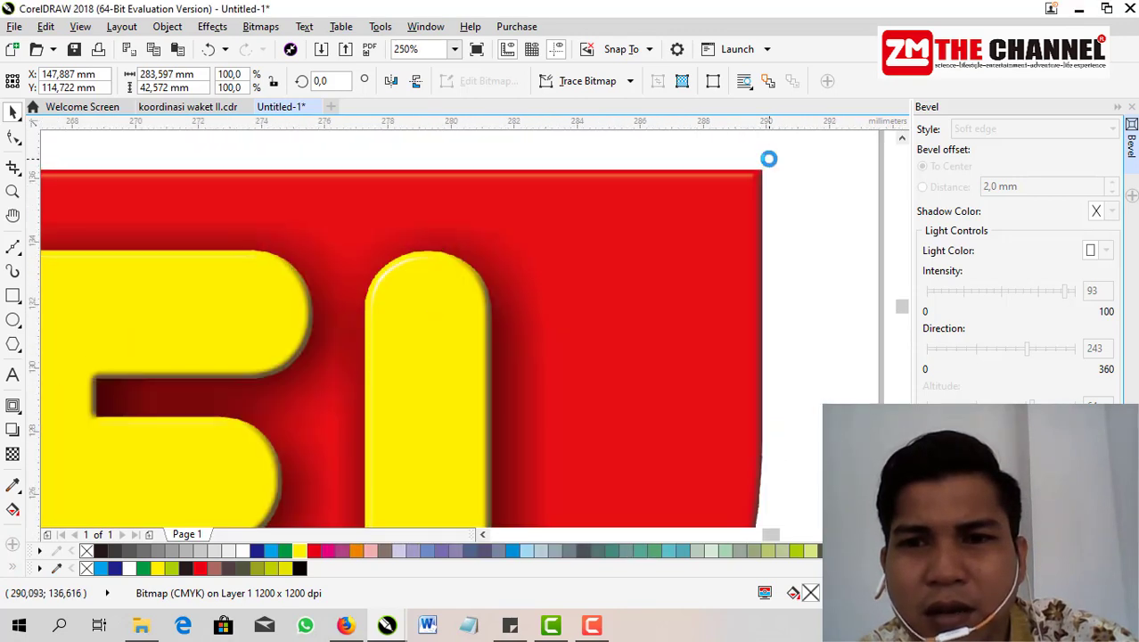
pyautogui.scroll(-8, 698, 211)
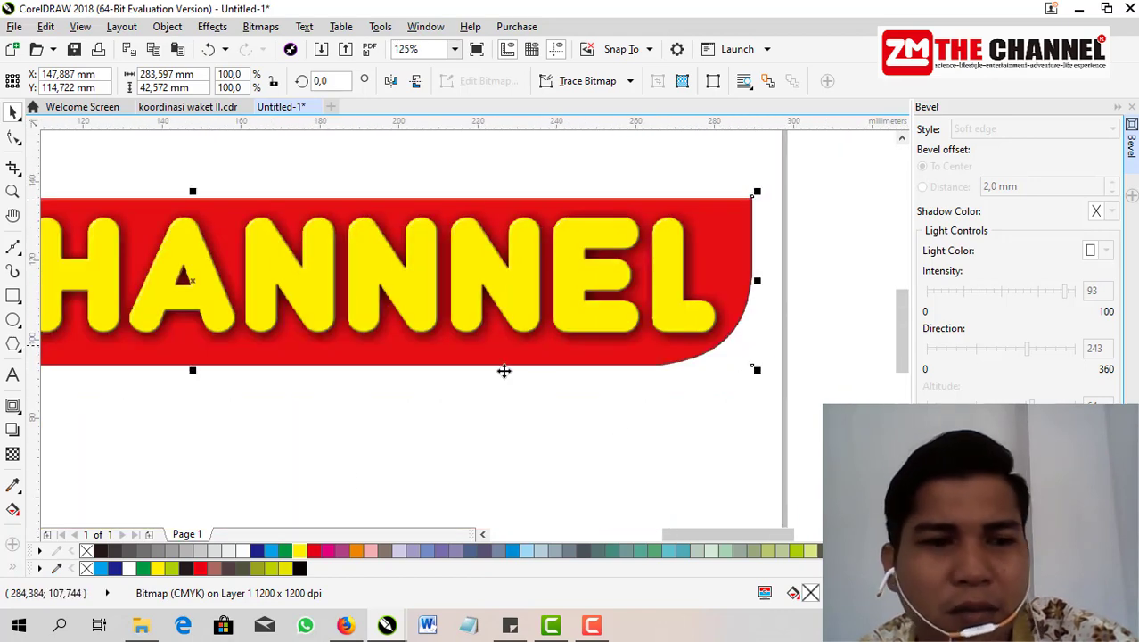
# - Add a Flat Bottom Right drop shadow and drag it into a perspective shadow beneath the banner
pyautogui.click(12, 431)
pyautogui.click(60, 80)
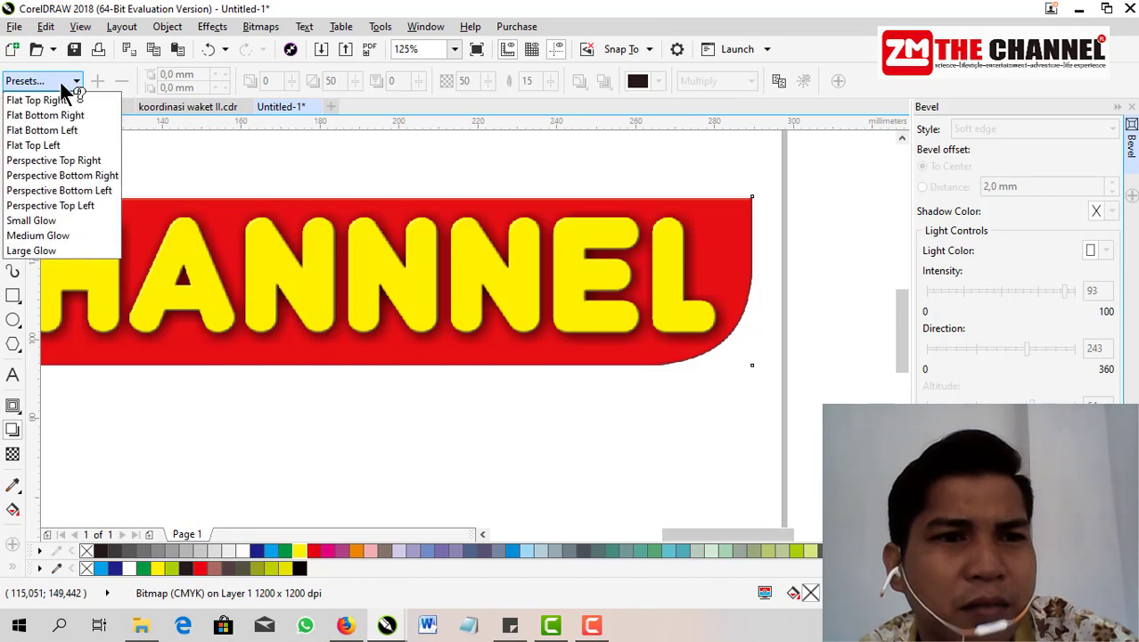
pyautogui.press('Return')
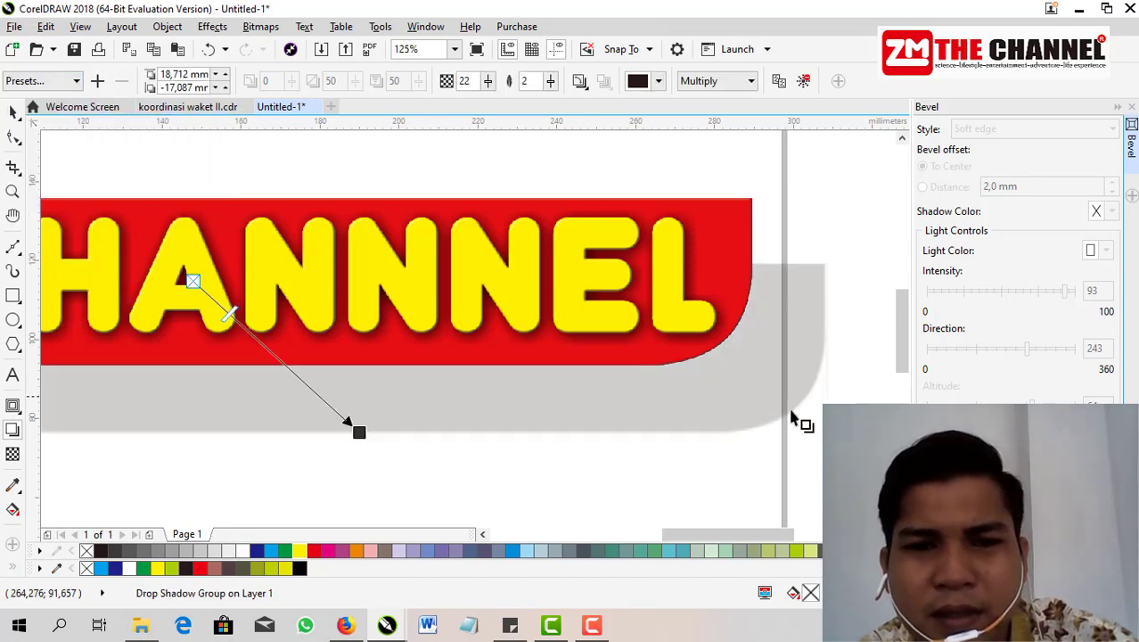
pyautogui.moveTo(359, 432); pyautogui.dragTo(321, 385)
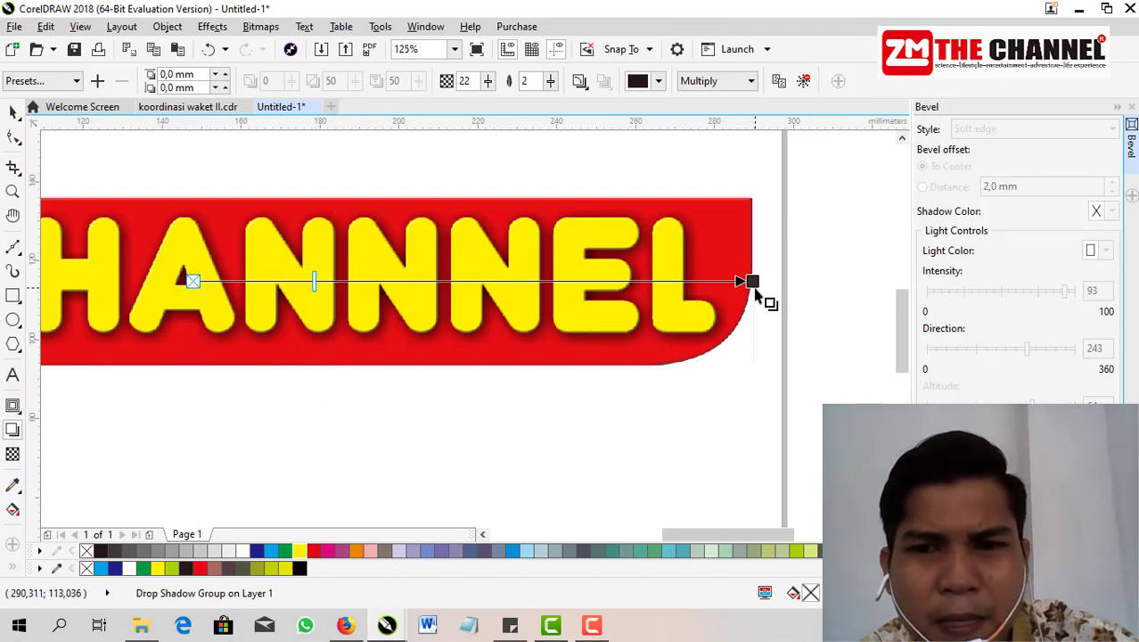
pyautogui.moveTo(754, 283); pyautogui.dragTo(251, 371)
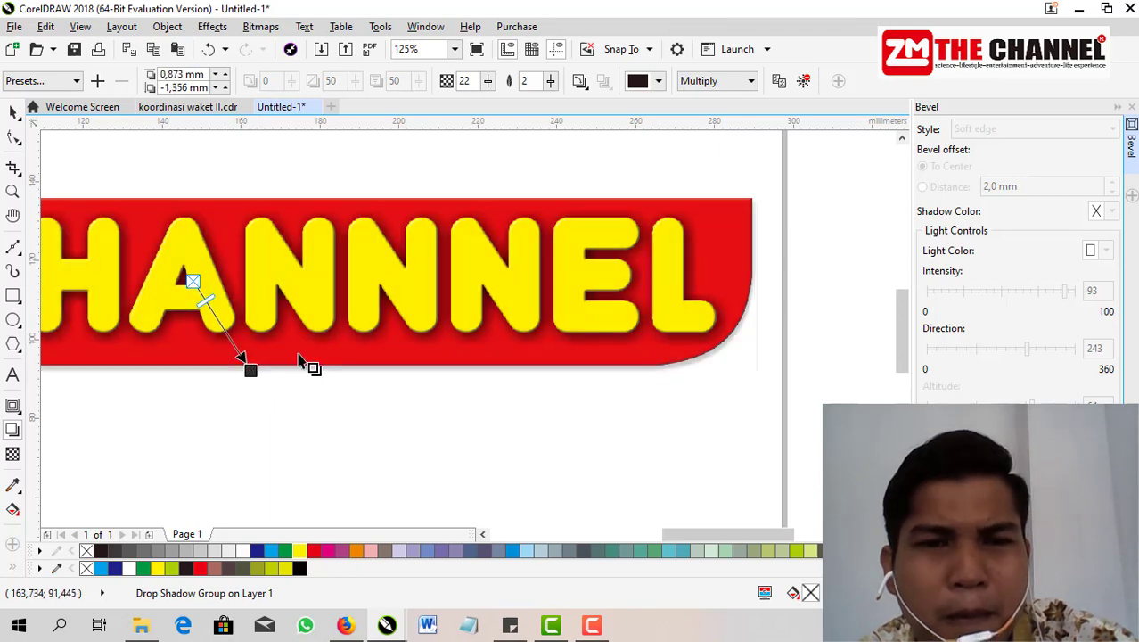
# - Soften the banner shadow to feathering 44 and opacity 28
pyautogui.moveTo(550, 81); pyautogui.dragTo(504, 96)
pyautogui.scroll(-2, 764, 236)
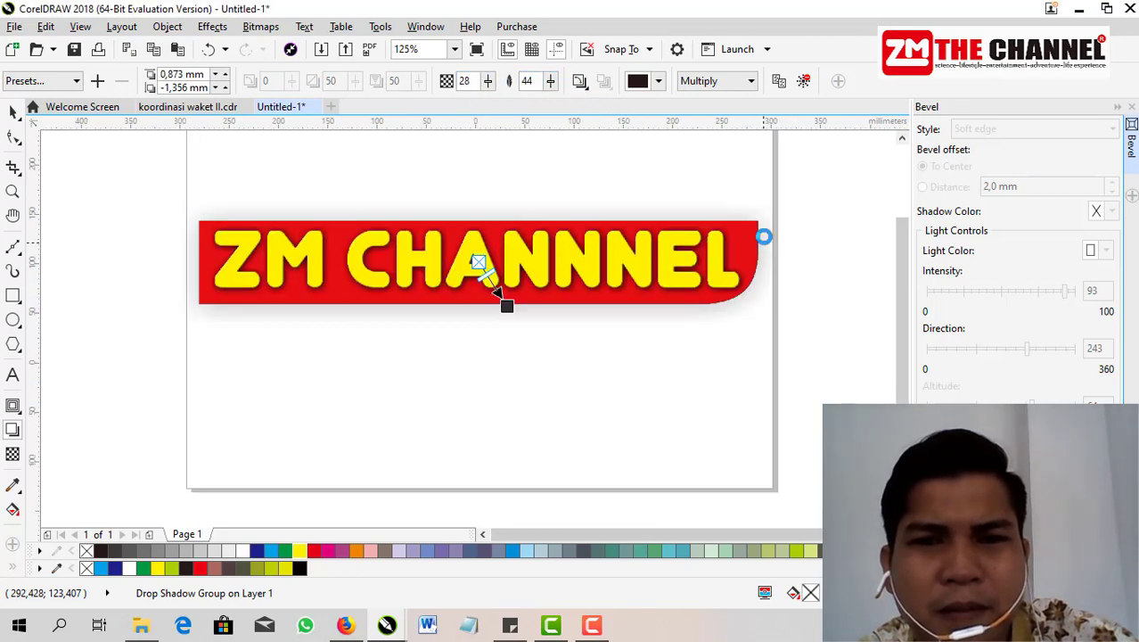
pyautogui.scroll(2, 731, 246)
pyautogui.scroll(2, 810, 212)
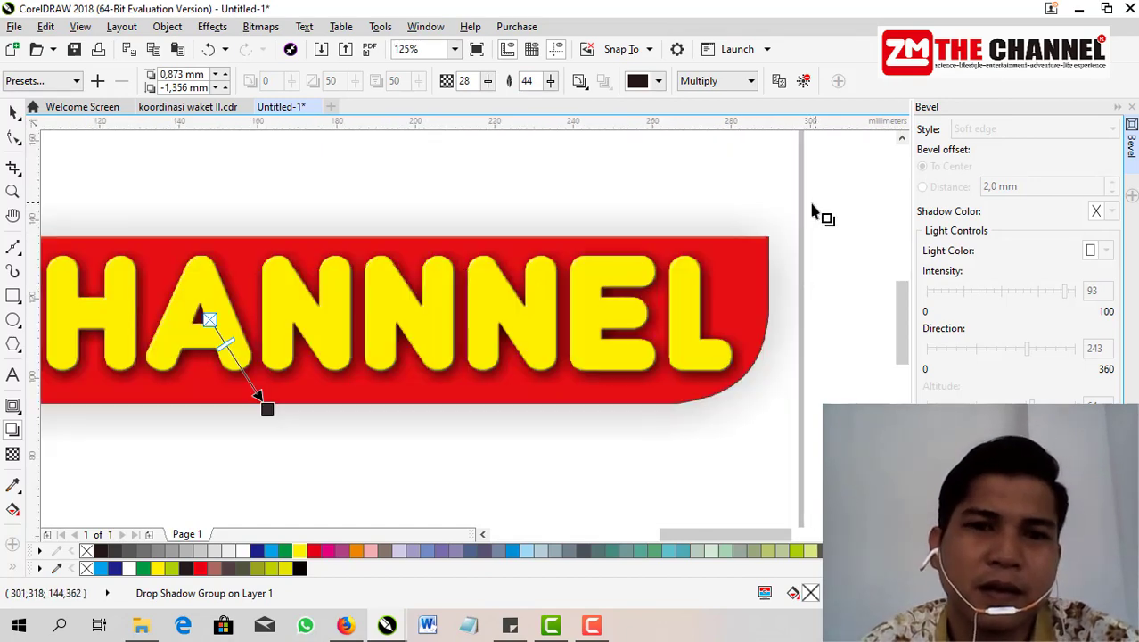
pyautogui.scroll(-2, 785, 213)
pyautogui.scroll(2, 730, 213)
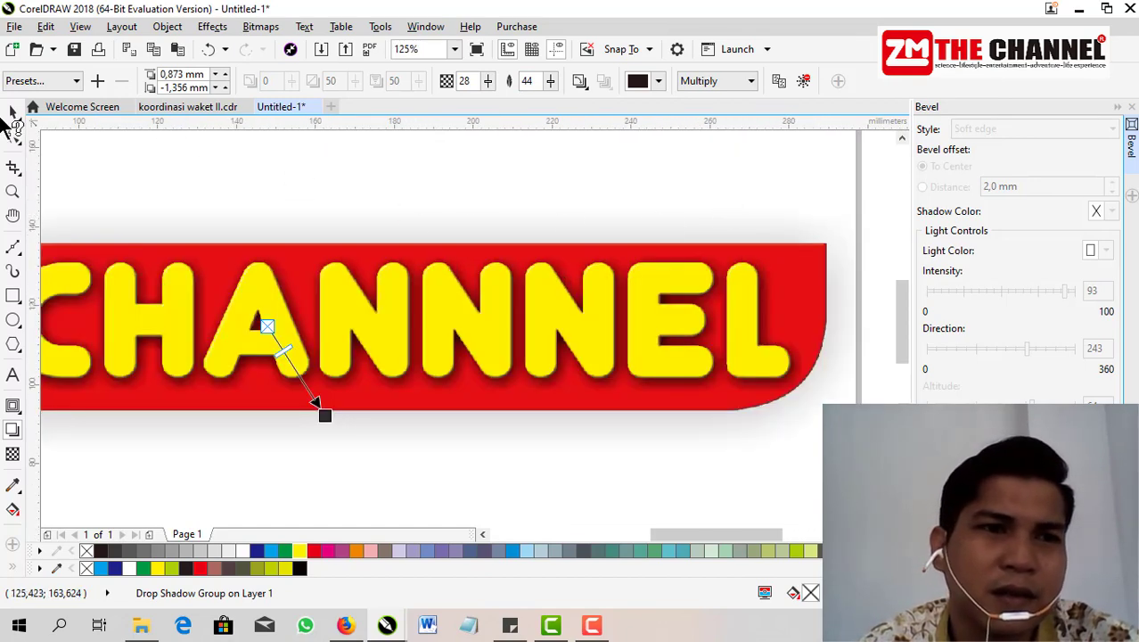
pyautogui.click(13, 110)
pyautogui.scroll(-2, 325, 221)
pyautogui.scroll(1, 244, 212)
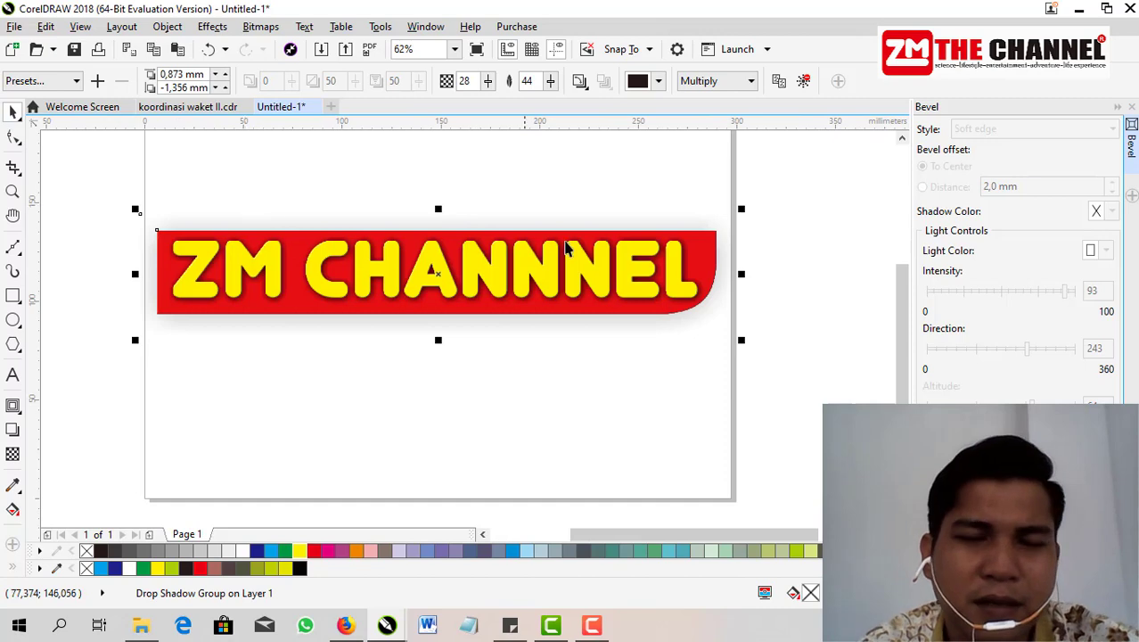
pyautogui.scroll(1, 277, 191)
pyautogui.scroll(-1, 280, 191)
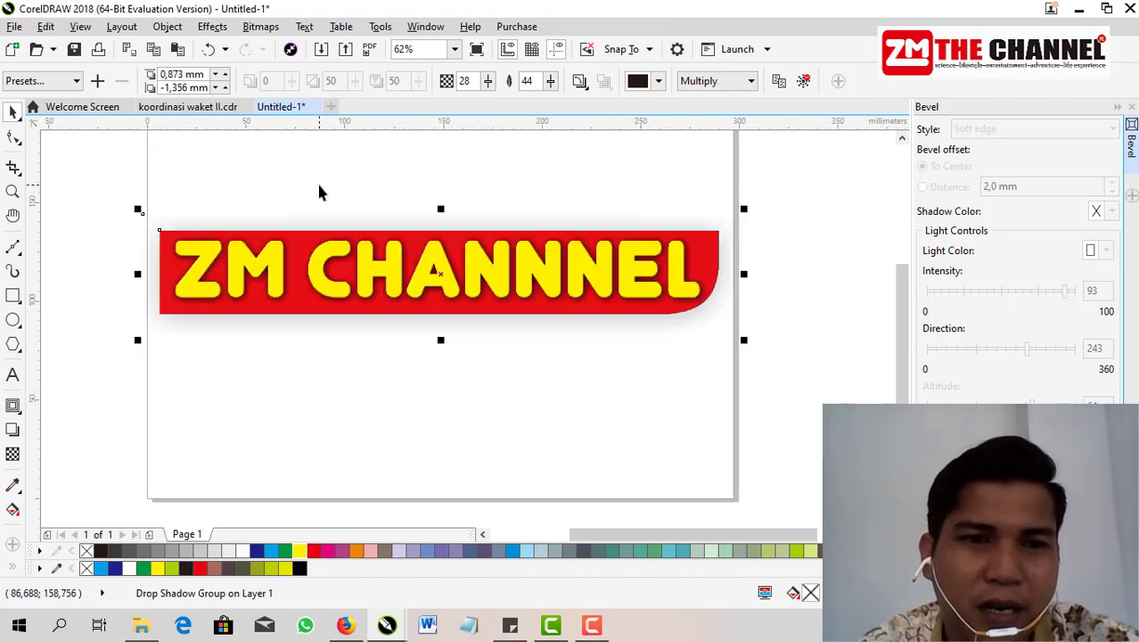
pyautogui.scroll(1, 319, 192)
pyautogui.scroll(-1, 319, 192)
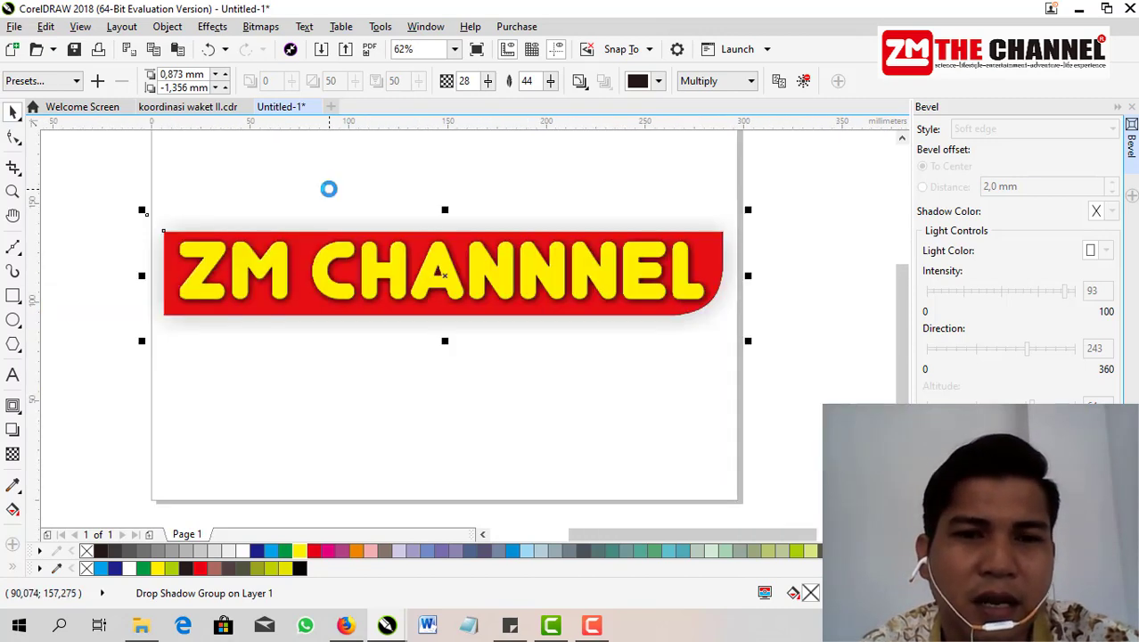